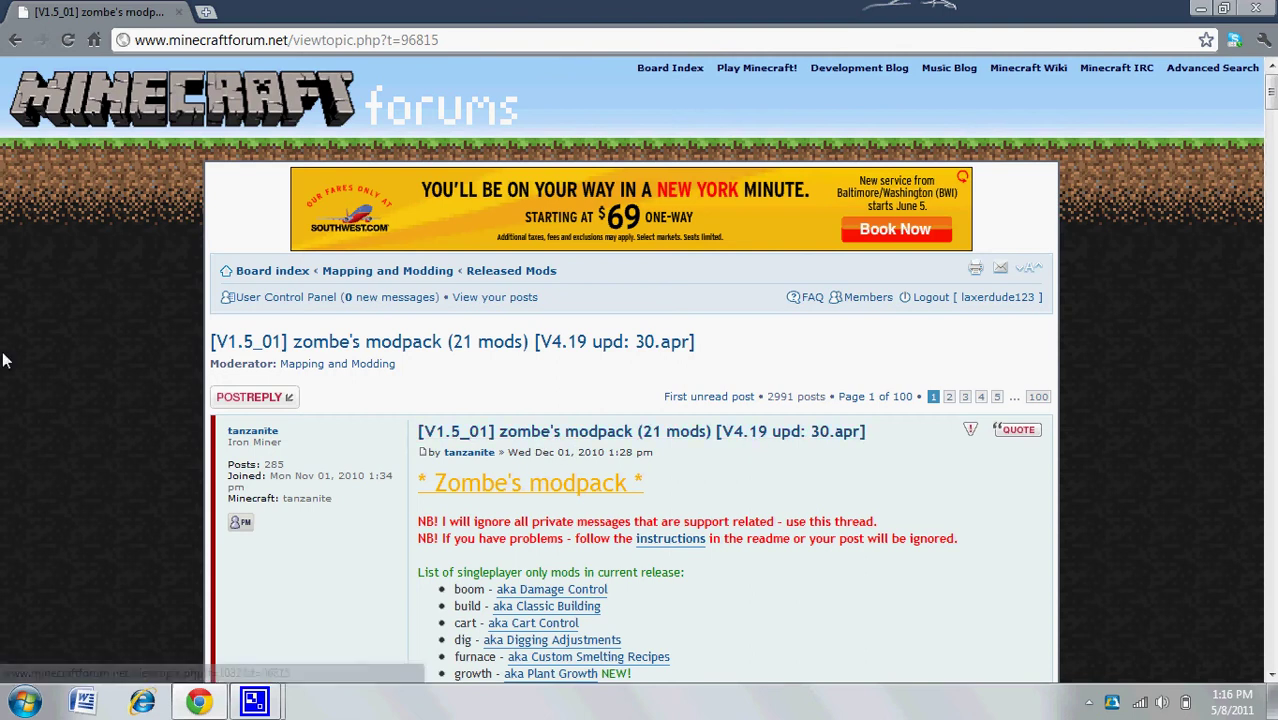
Step: Download Zombe's modpack v4.19 from the forum post and save modpack-v4.19_MC.beta.1.5_01.zip to the Desktop
scroll(575, 438, down, 2)
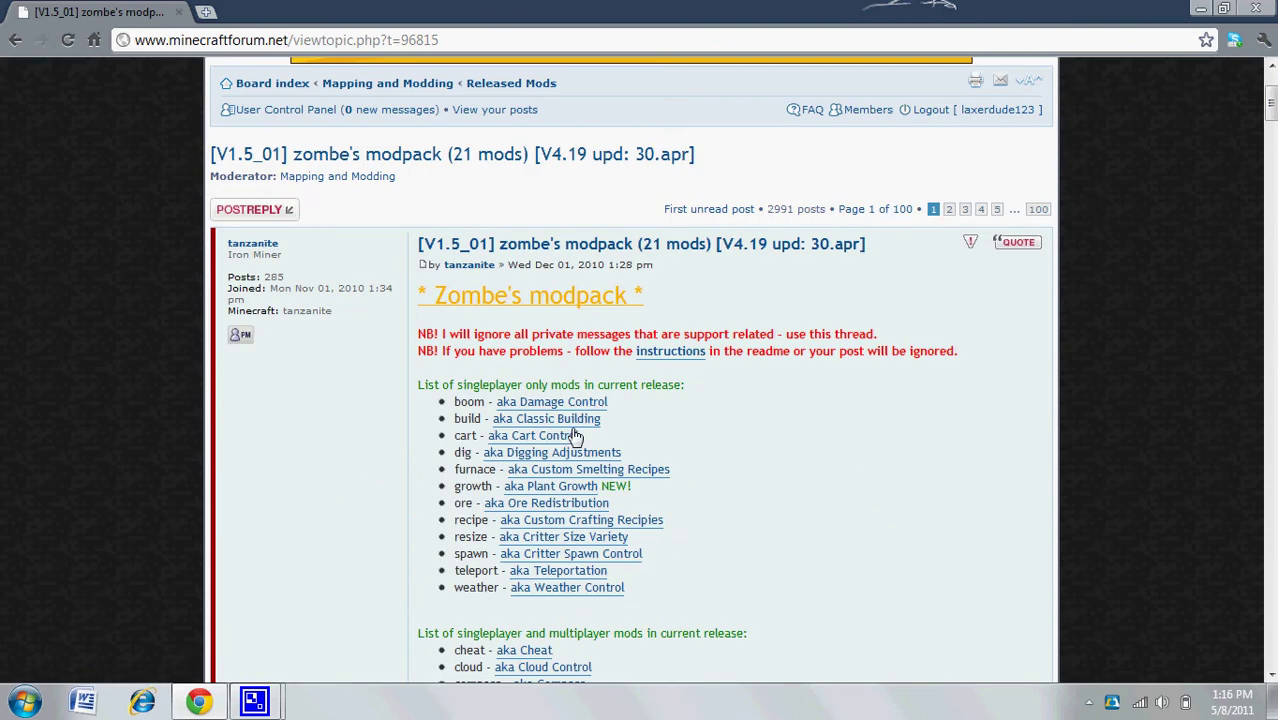
drag(417, 334, 446, 354)
click(446, 354)
scroll(473, 452, down, 5)
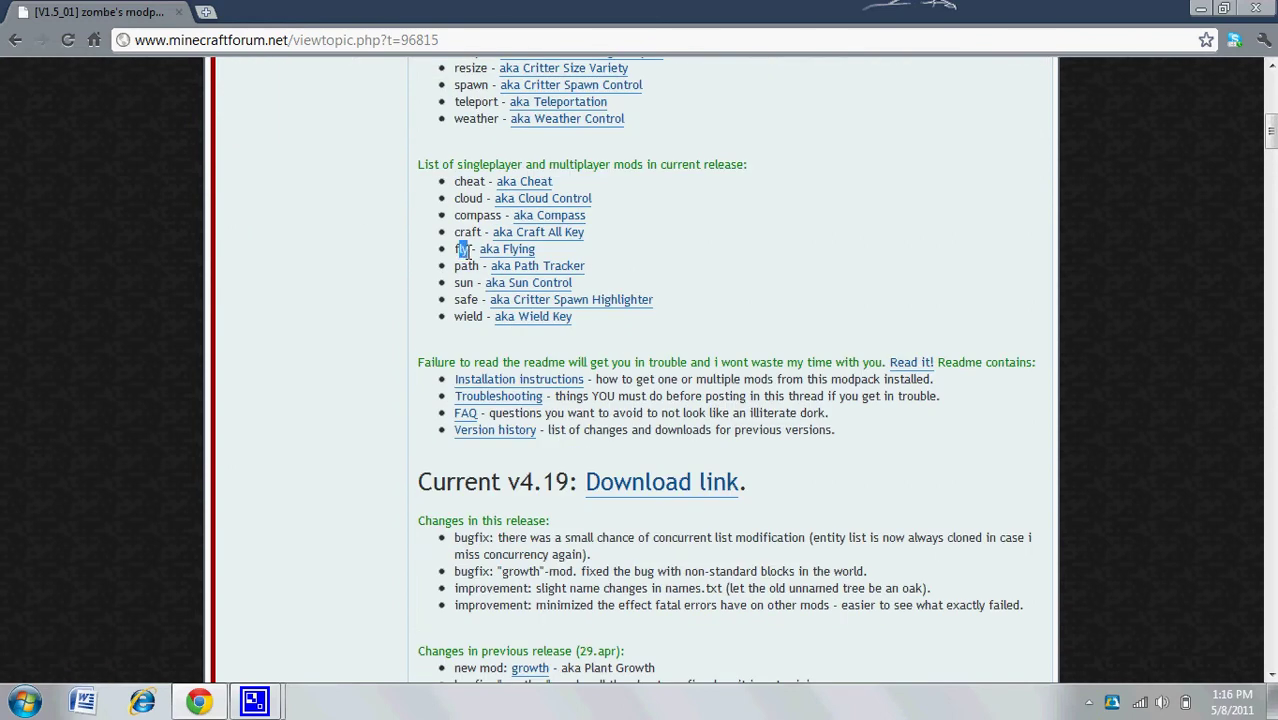
scroll(410, 366, down, 1)
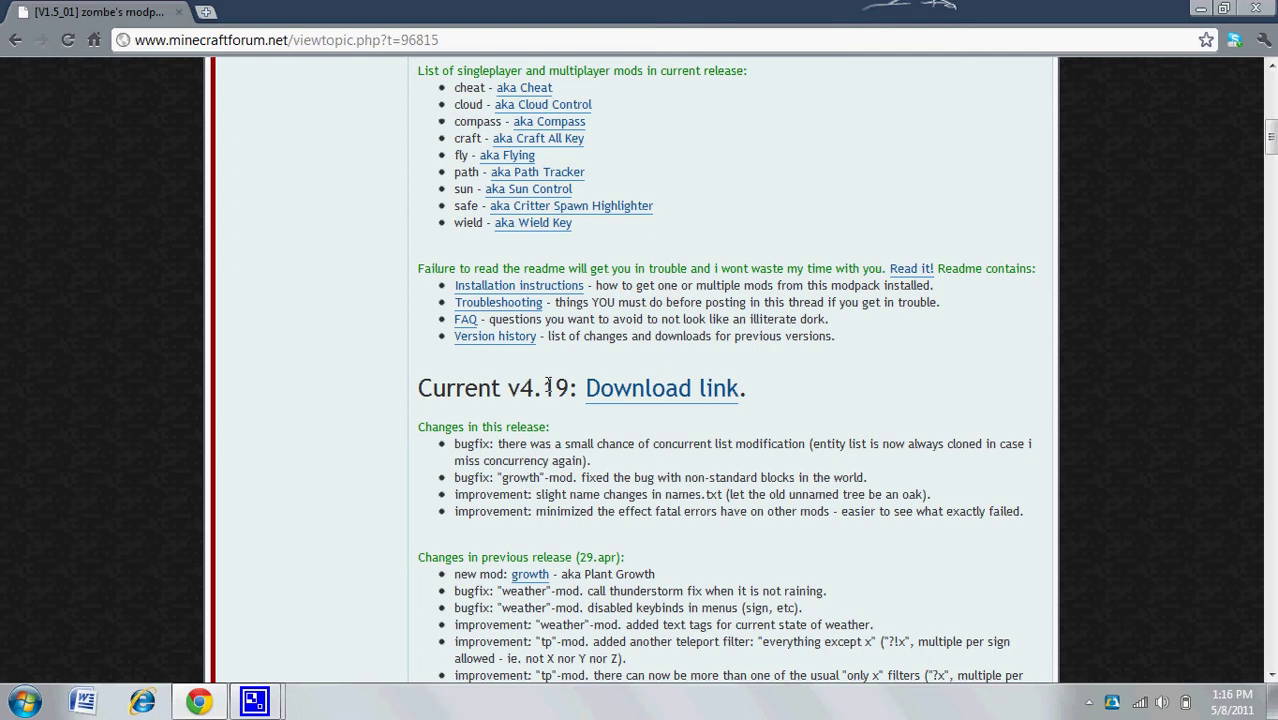
scroll(570, 388, up, 3)
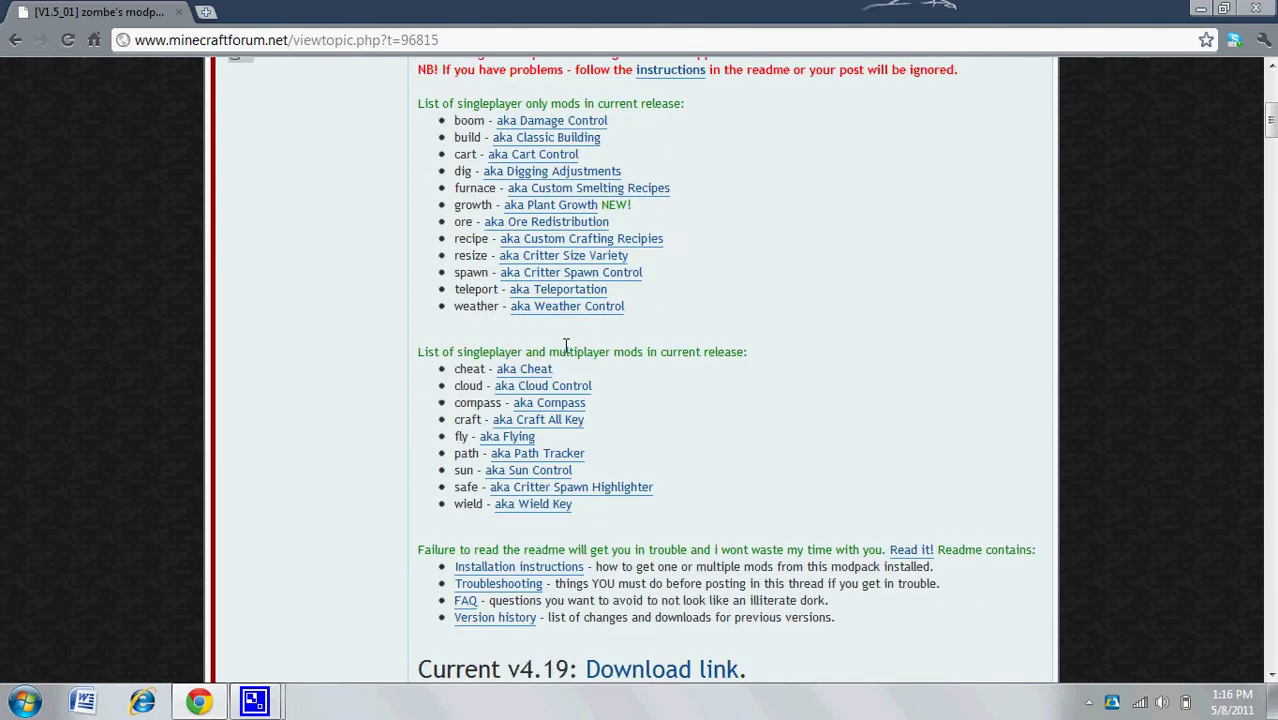
scroll(670, 480, down, 2)
click(679, 484)
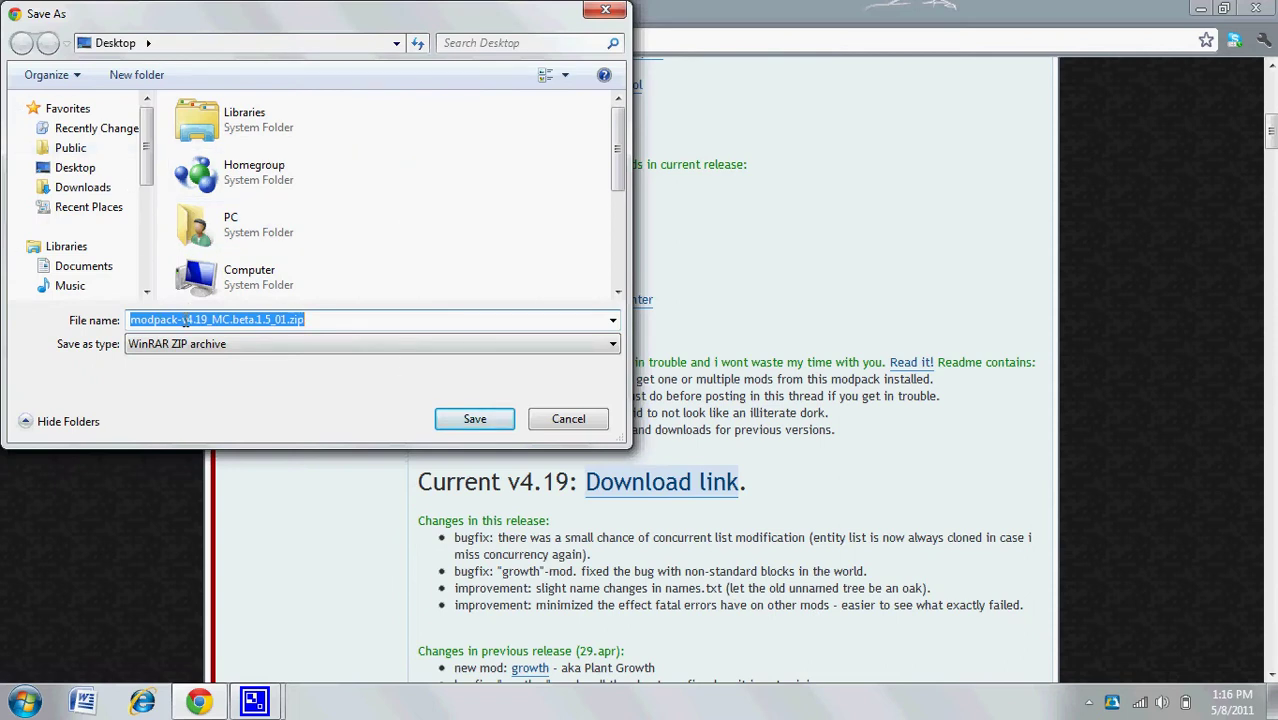
click(438, 418)
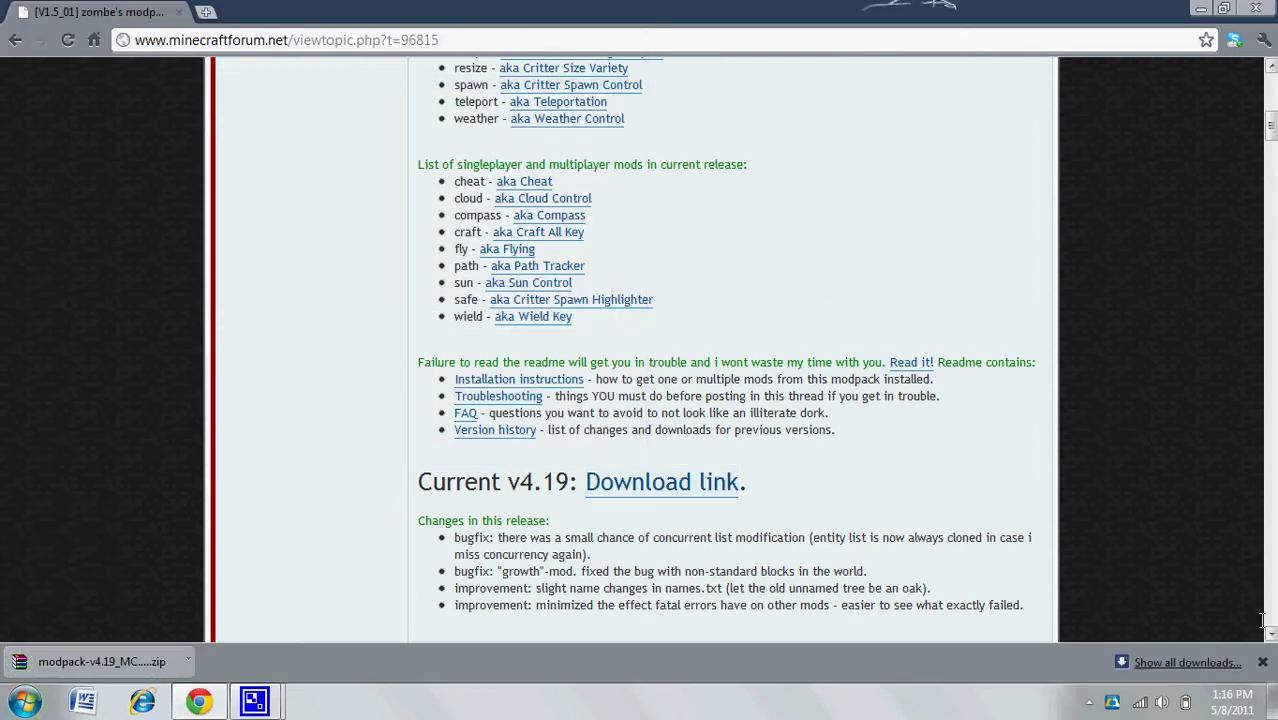
Step: Dismiss the downloads bar, show the desktop, and move the modpack zip to an empty area near the desktop's centre
click(1262, 662)
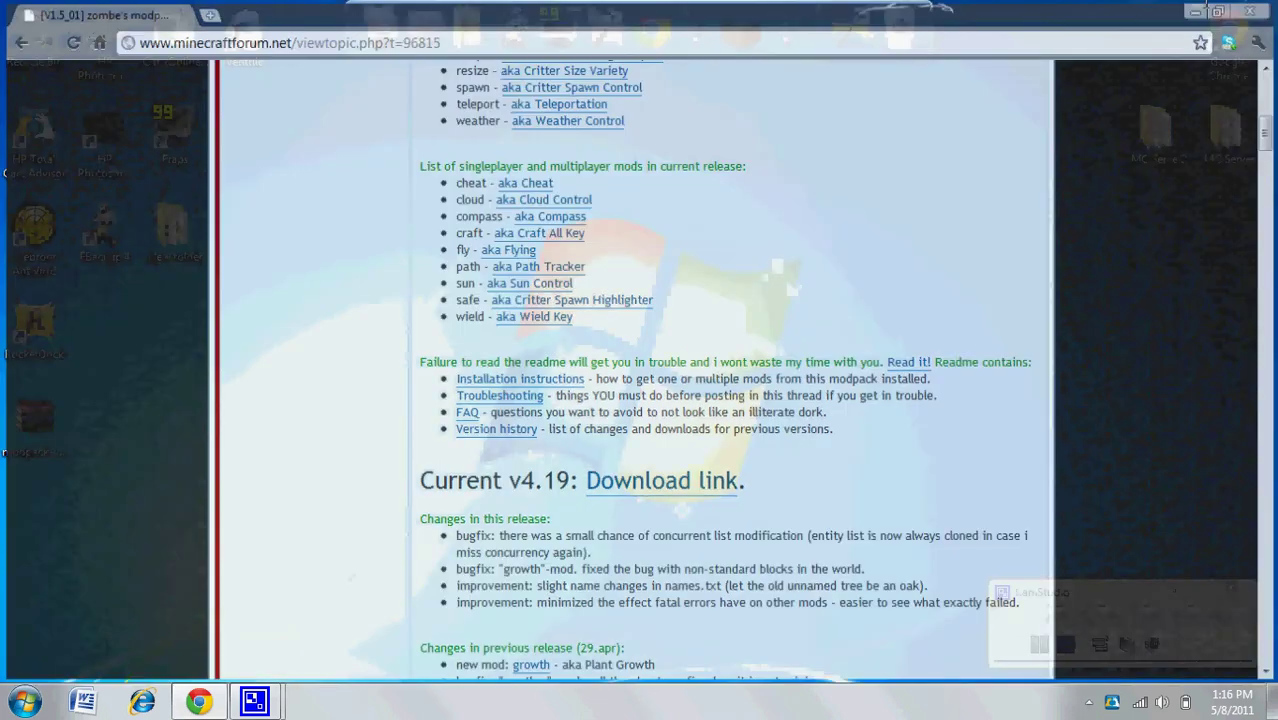
click(1273, 702)
drag(89, 418, 710, 250)
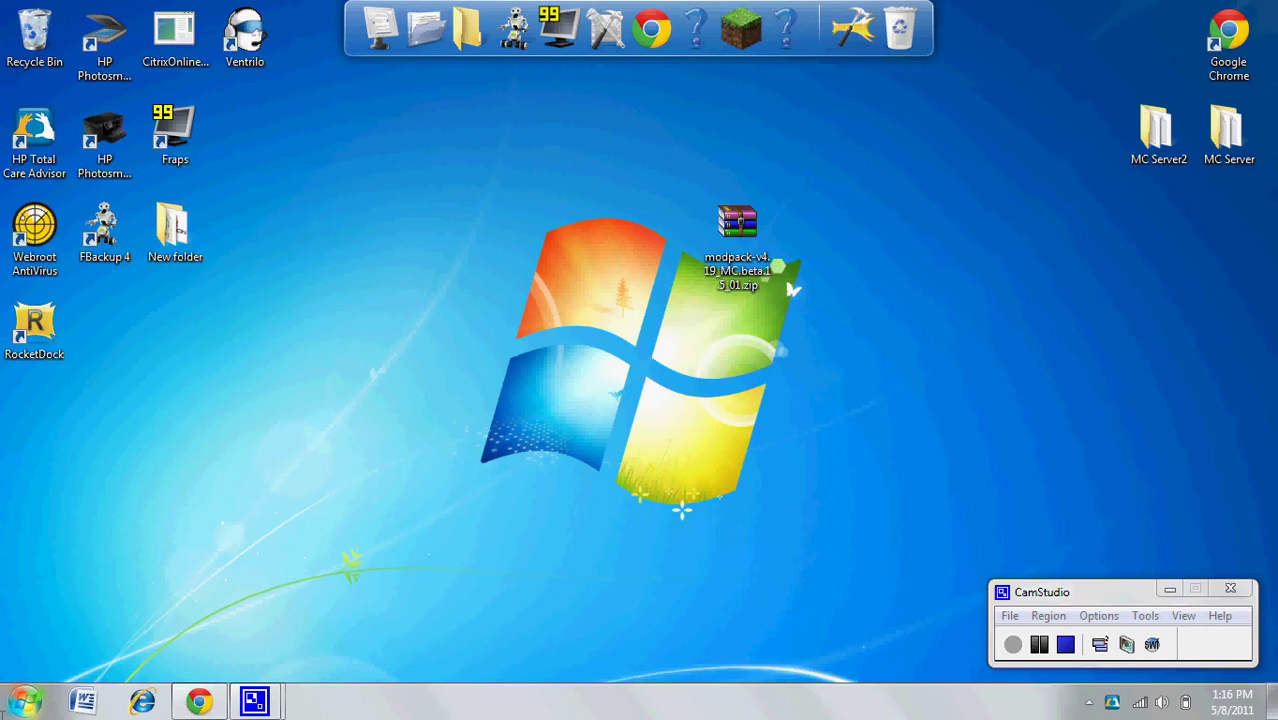
Step: Open the roaming application data folder using %appdata%
click(24, 701)
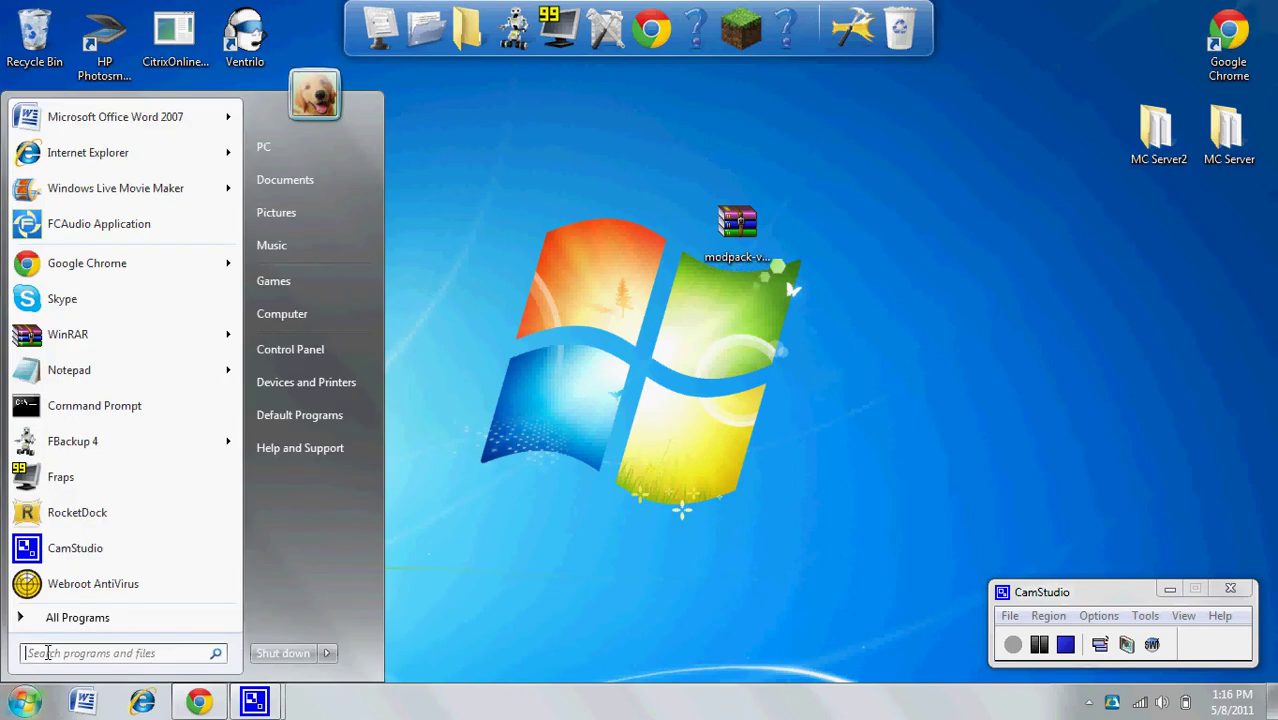
click(175, 656)
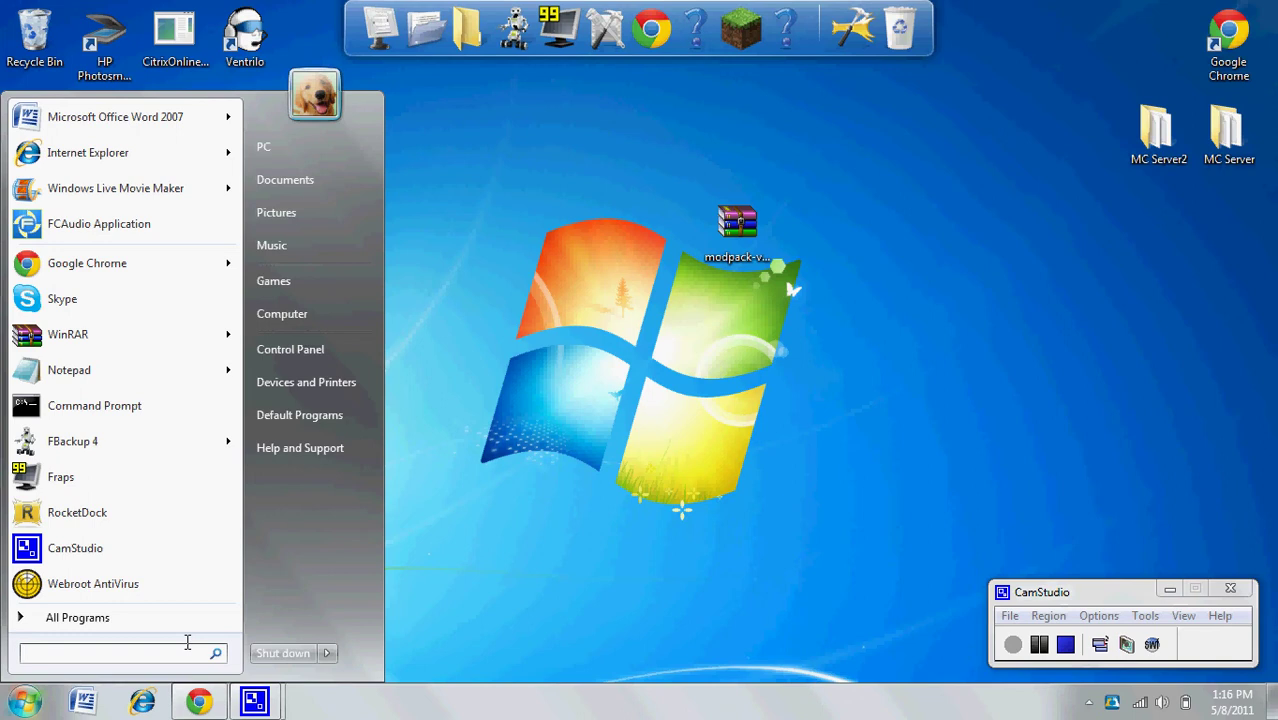
text(%)
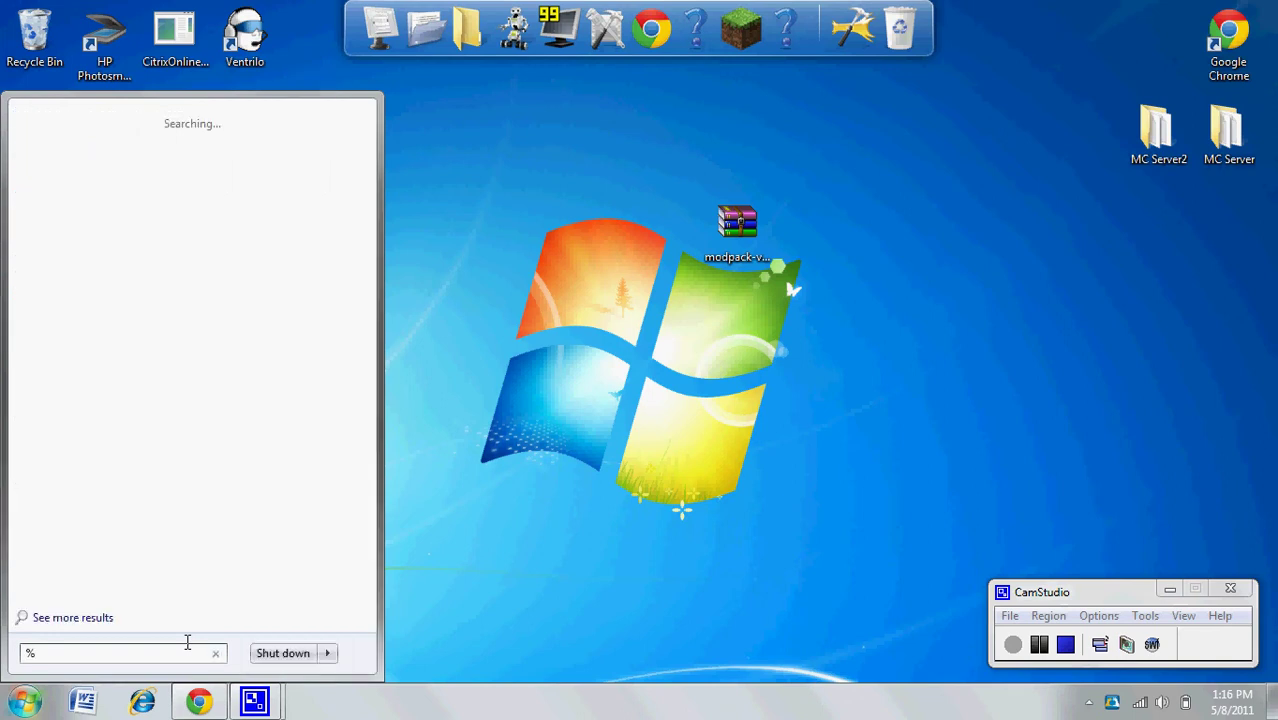
text(app)
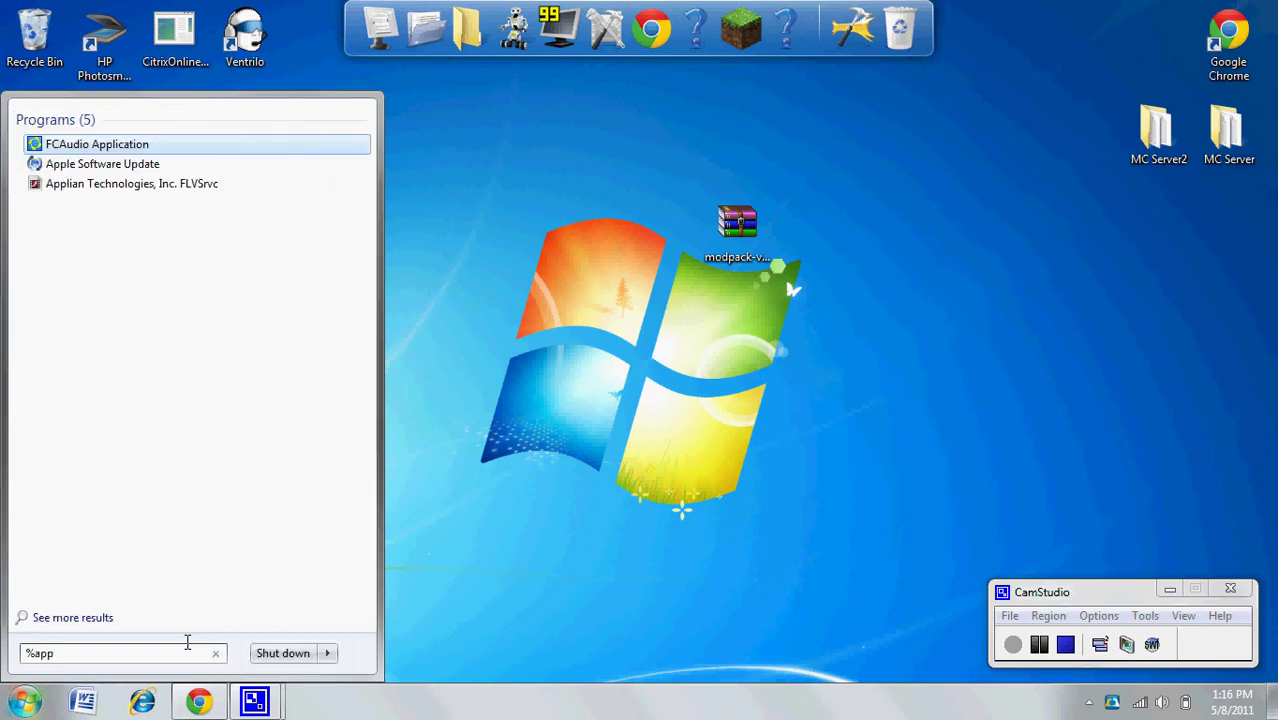
text(data)
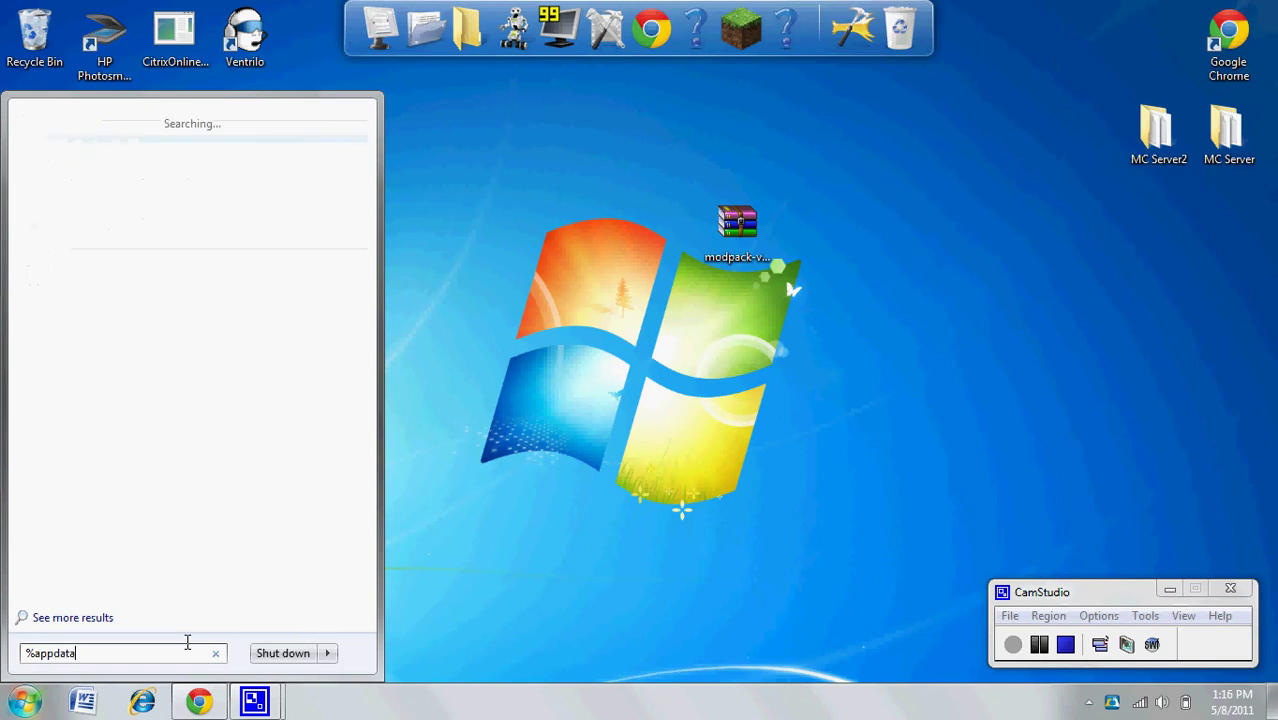
text(%)
key(Return)
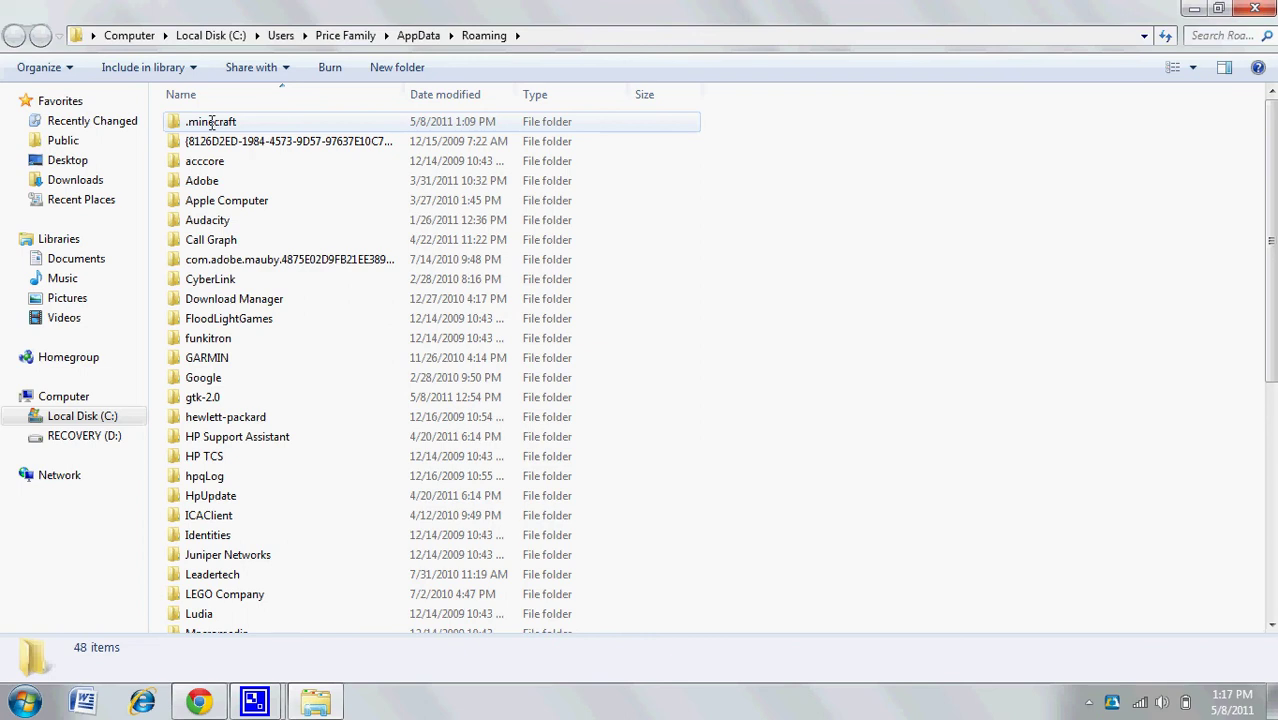
Step: Open minecraft.jar from the .minecraft\bin folder with WinRAR, minimize the folder window, and dismiss the licence reminder
double_click(217, 125)
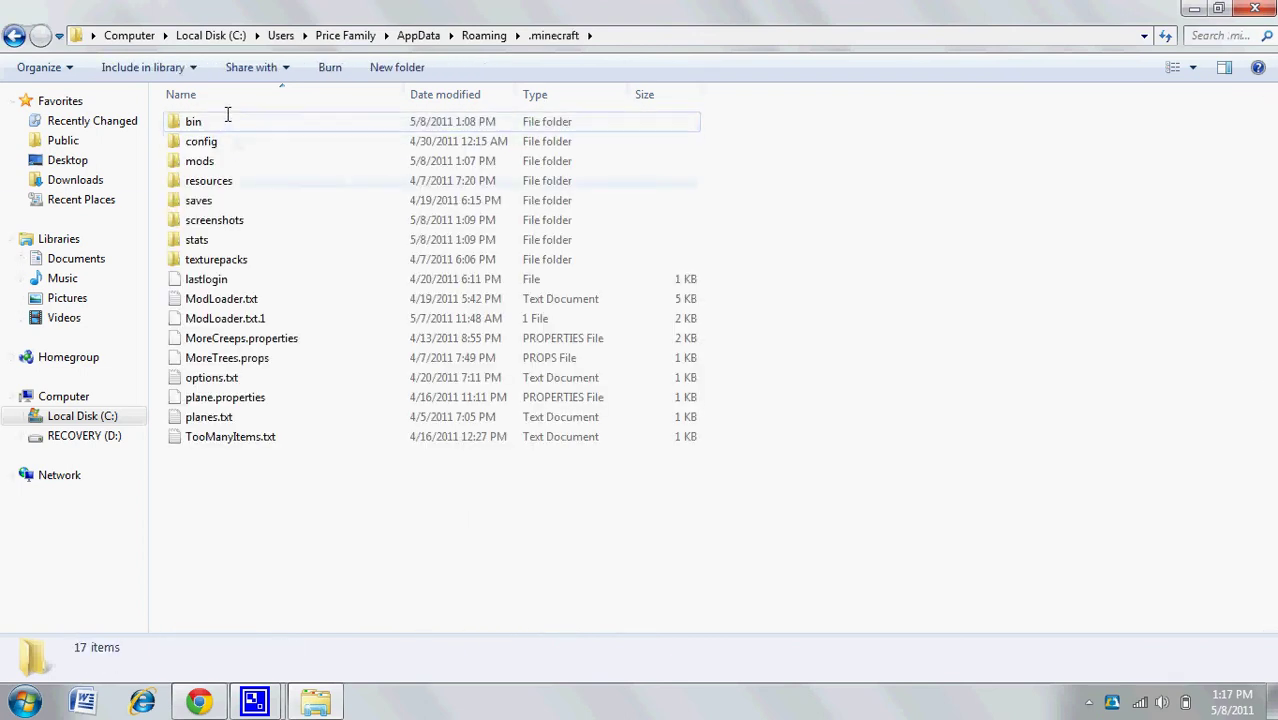
double_click(233, 121)
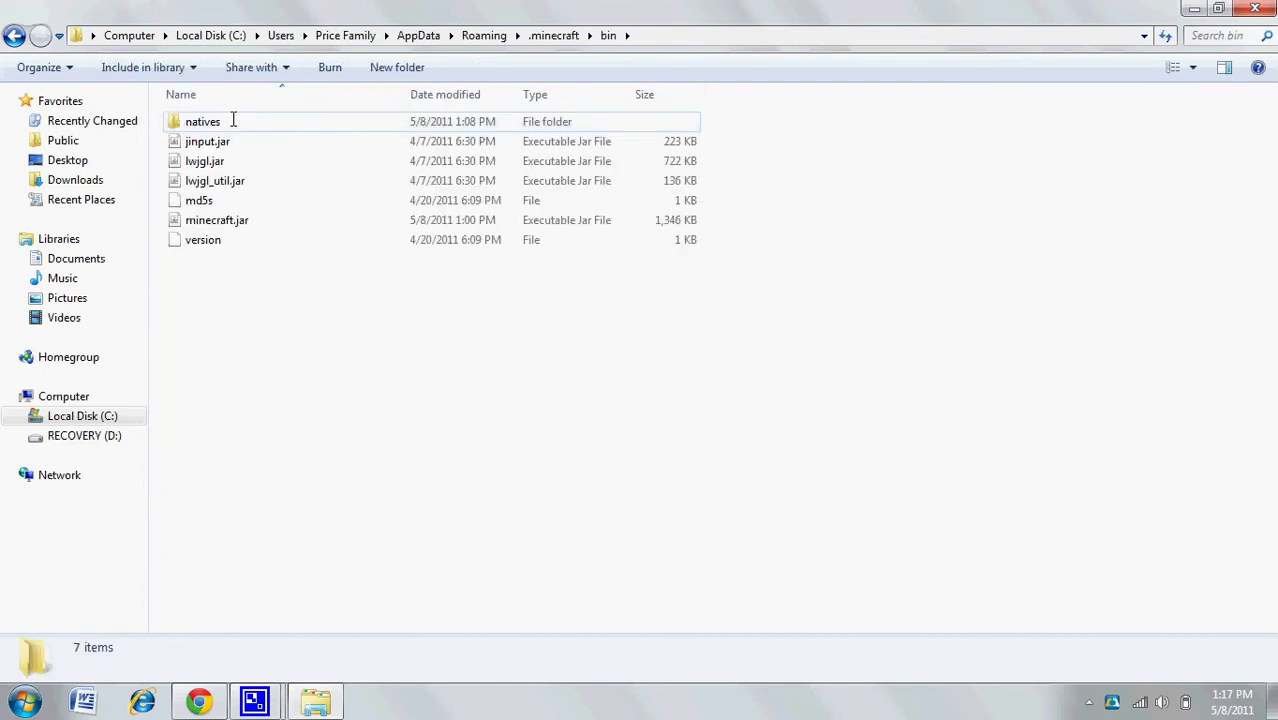
click(211, 221)
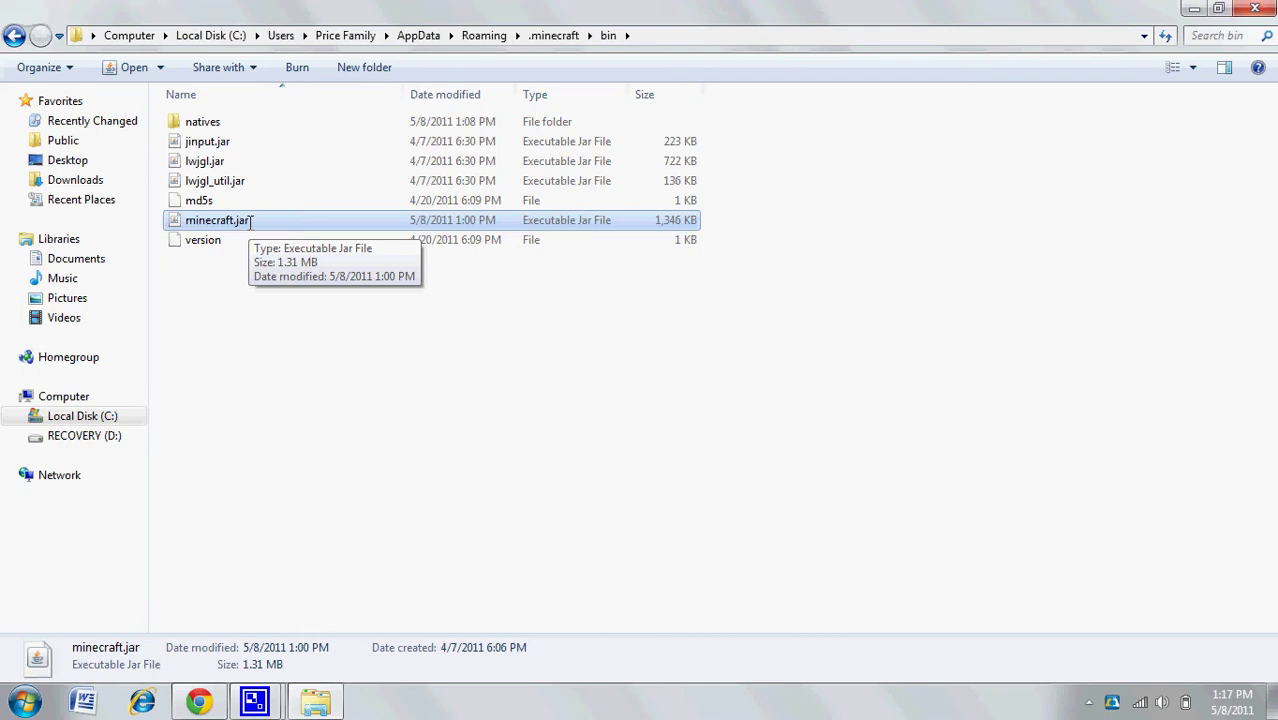
right_click(250, 221)
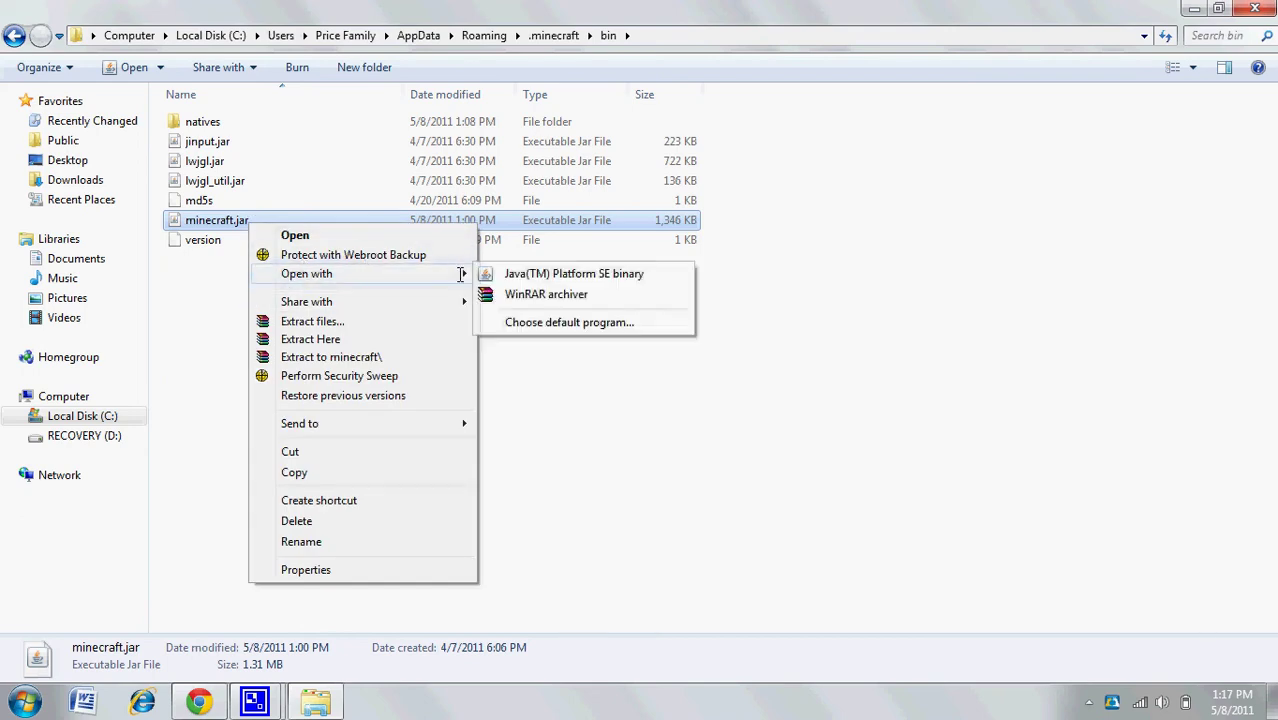
click(543, 288)
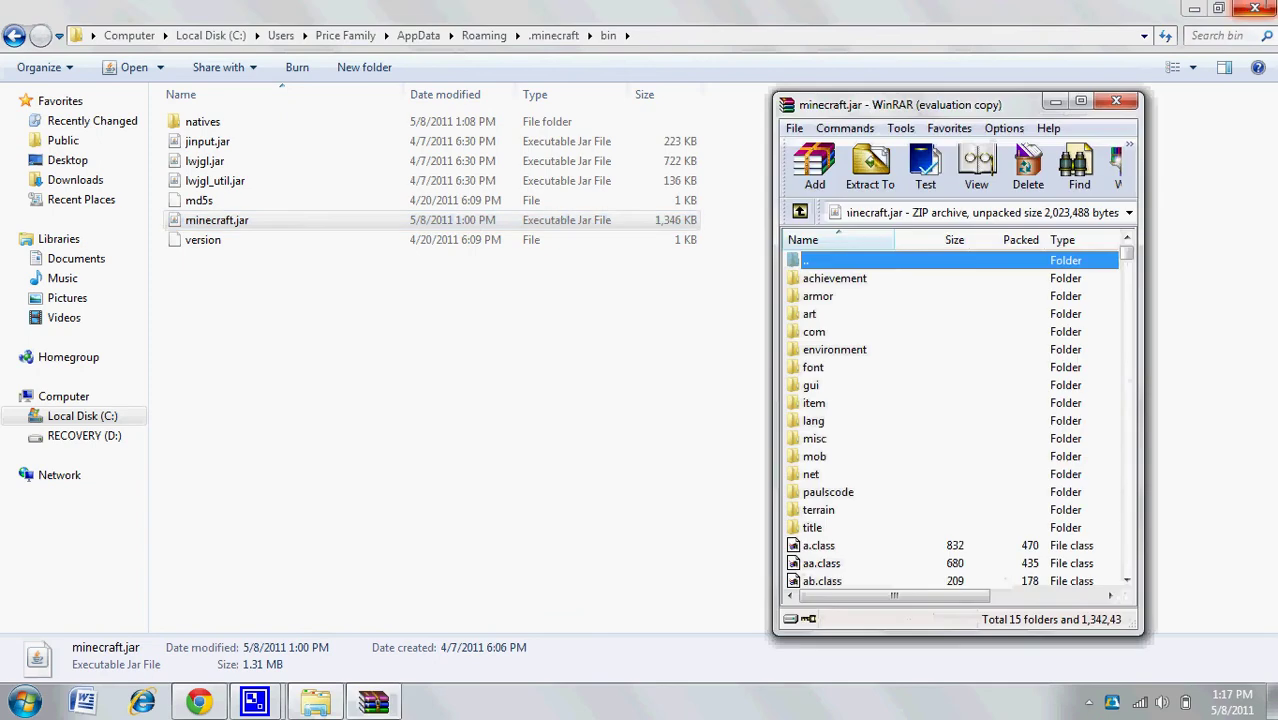
click(1194, 8)
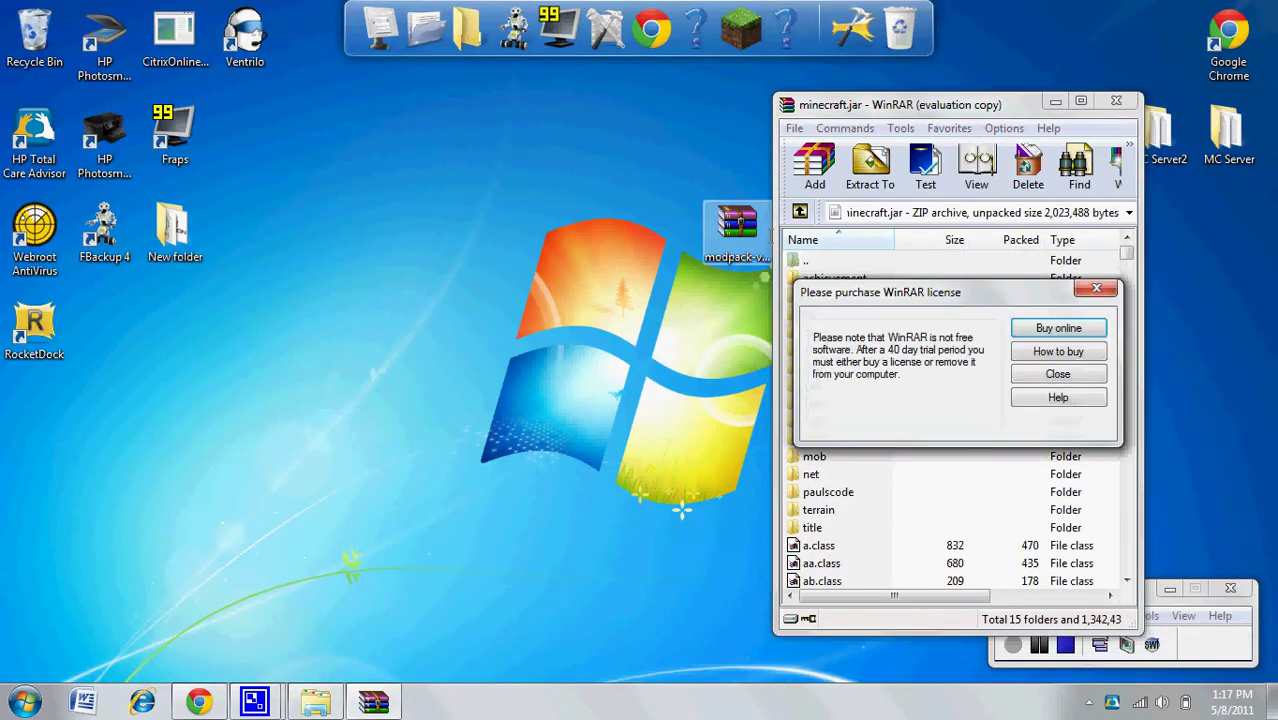
click(1078, 374)
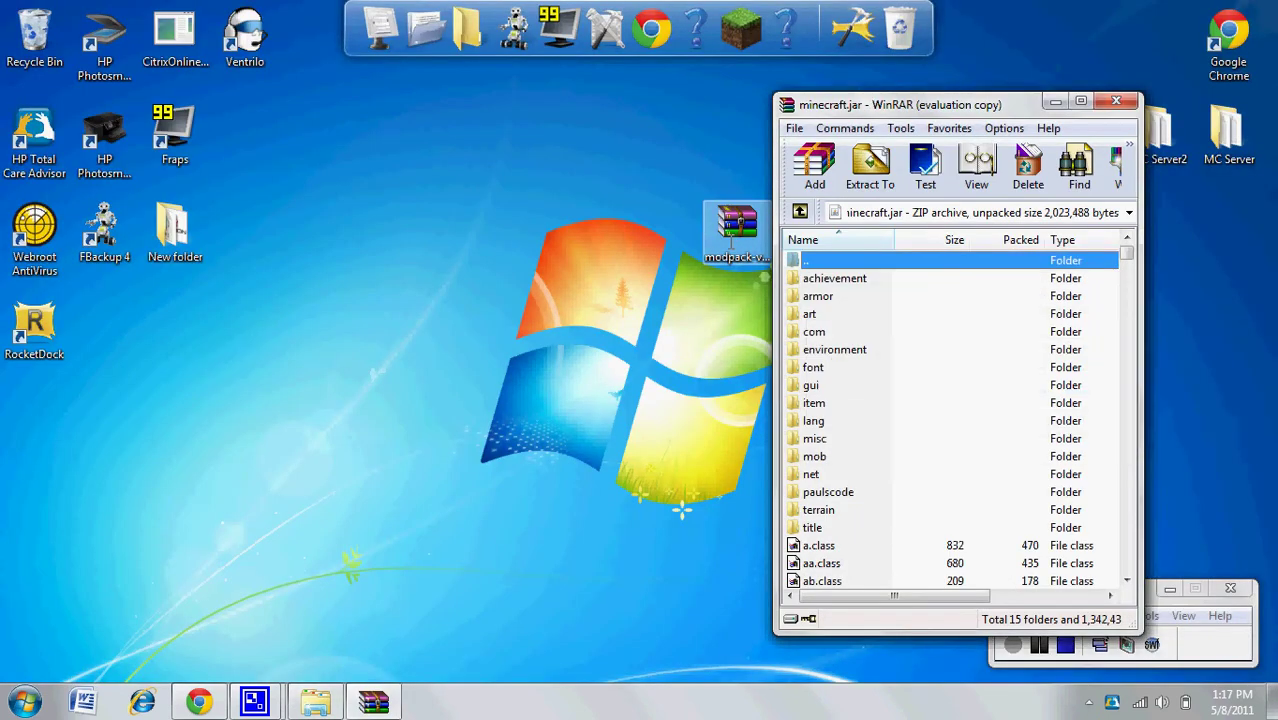
Step: Open the modpack zip from the desktop, dismiss the licence reminder, and place its window beside the minecraft.jar archive
click(730, 238)
double_click(730, 238)
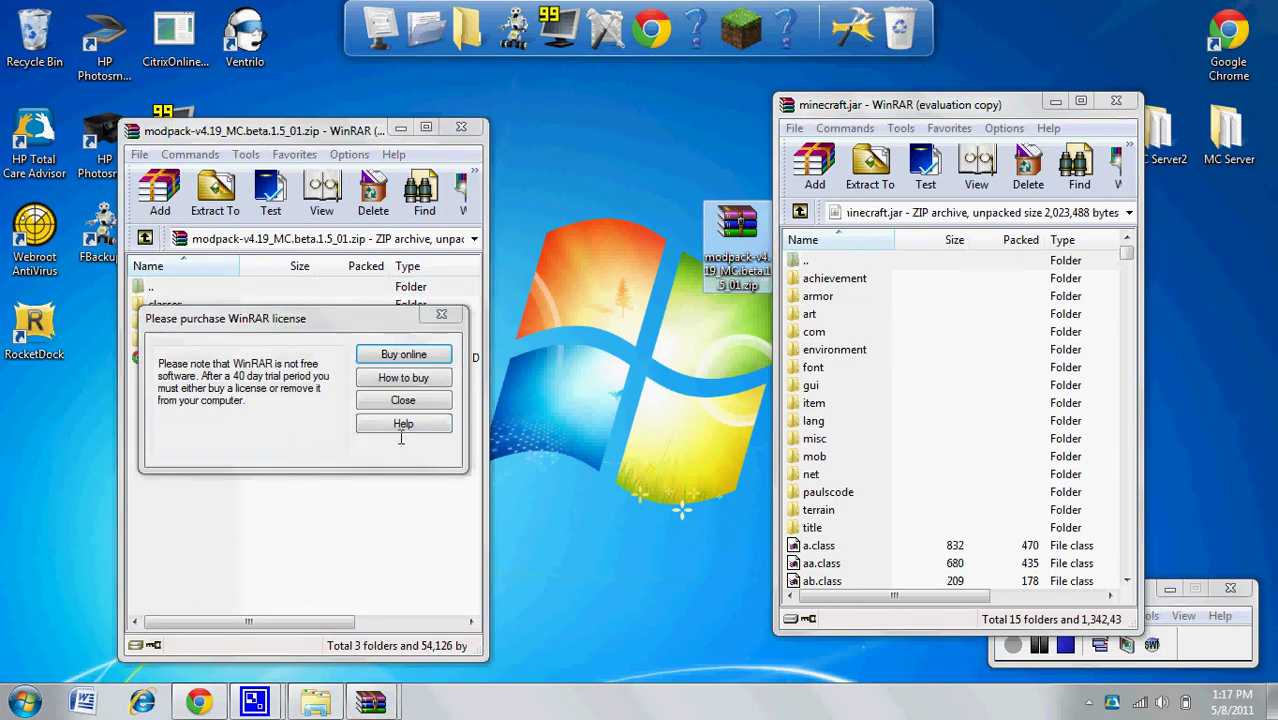
click(402, 400)
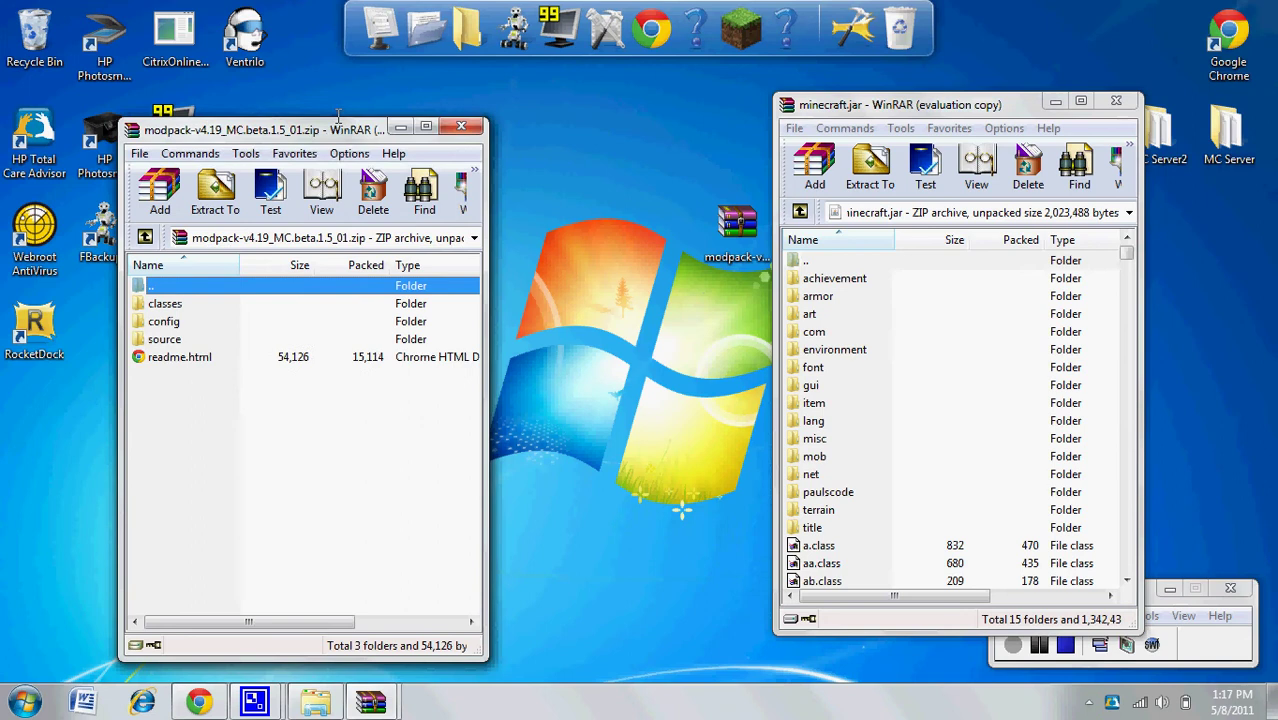
drag(345, 133, 424, 85)
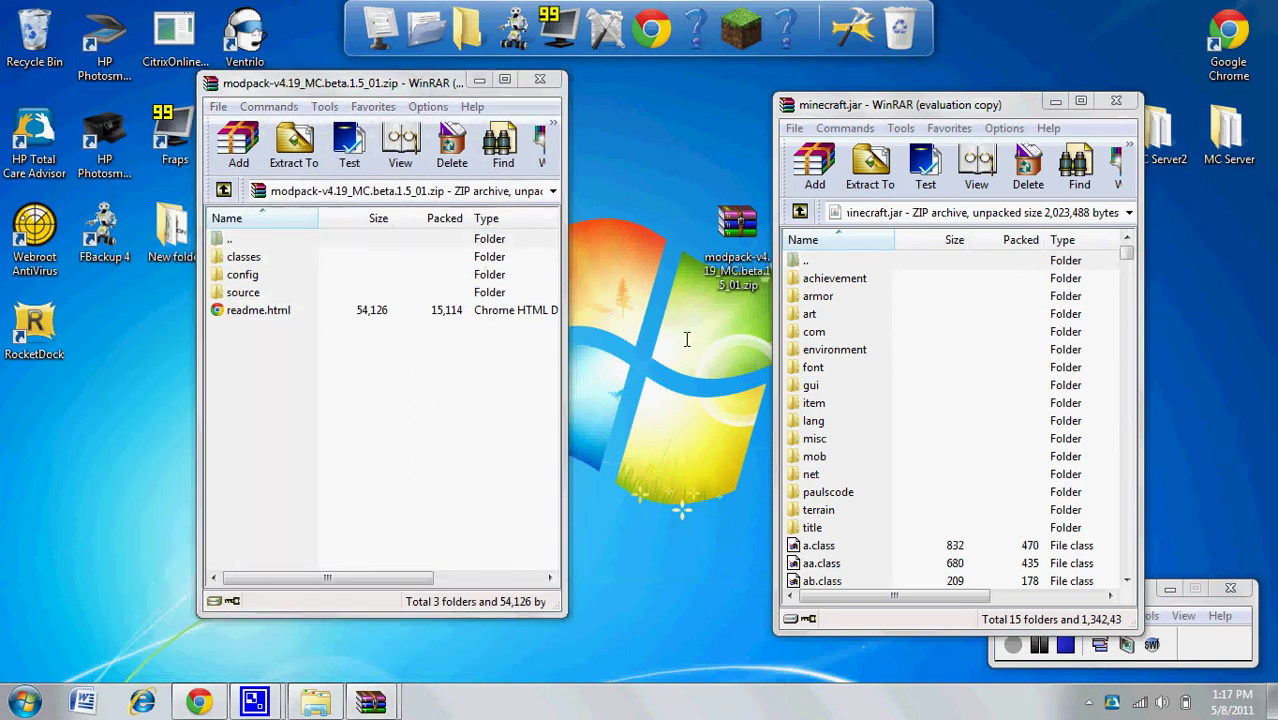
Step: Add all class files from the modpack's classes folder to minecraft.jar with Add and replace files, and close the minecraft.jar archive
double_click(357, 256)
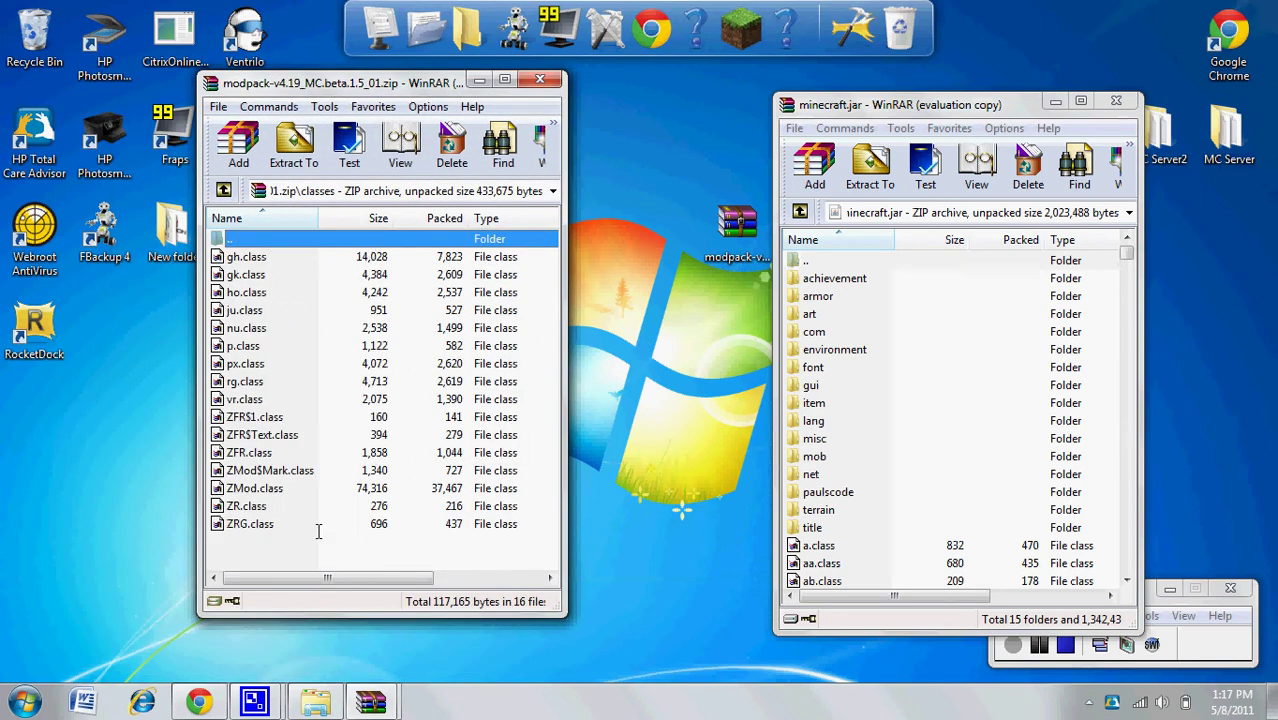
drag(319, 553, 270, 254)
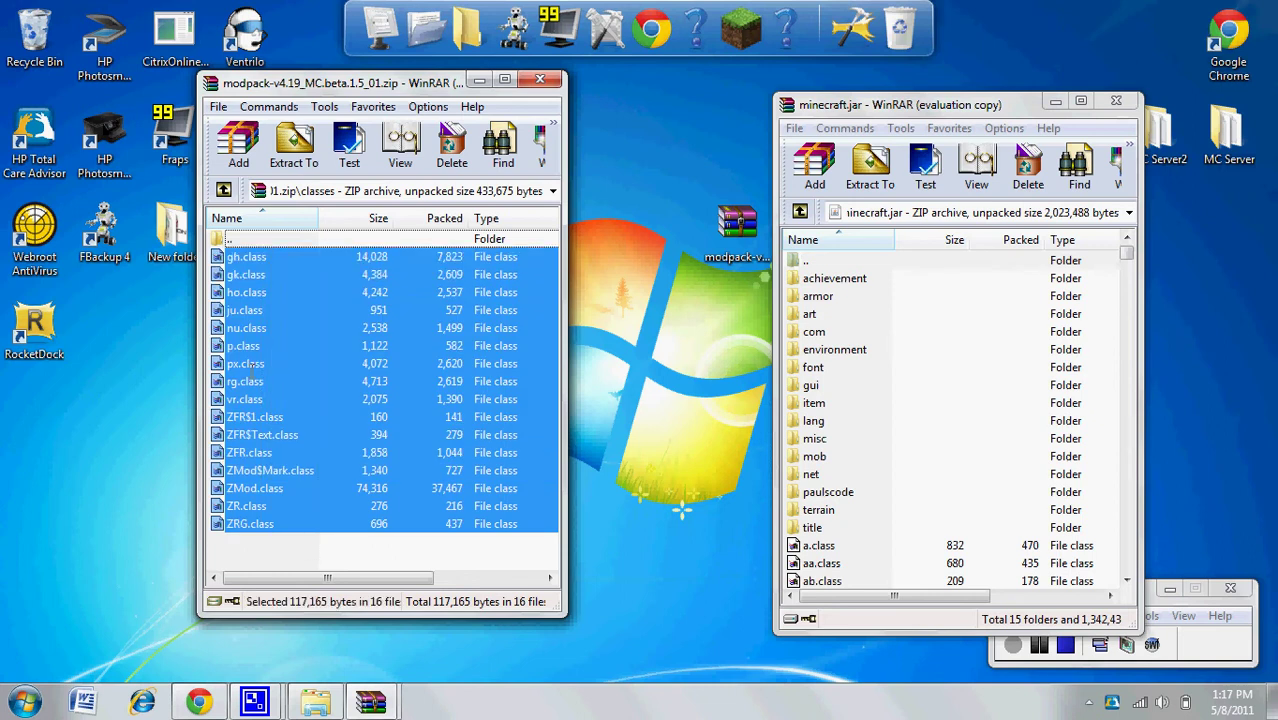
drag(490, 363, 901, 371)
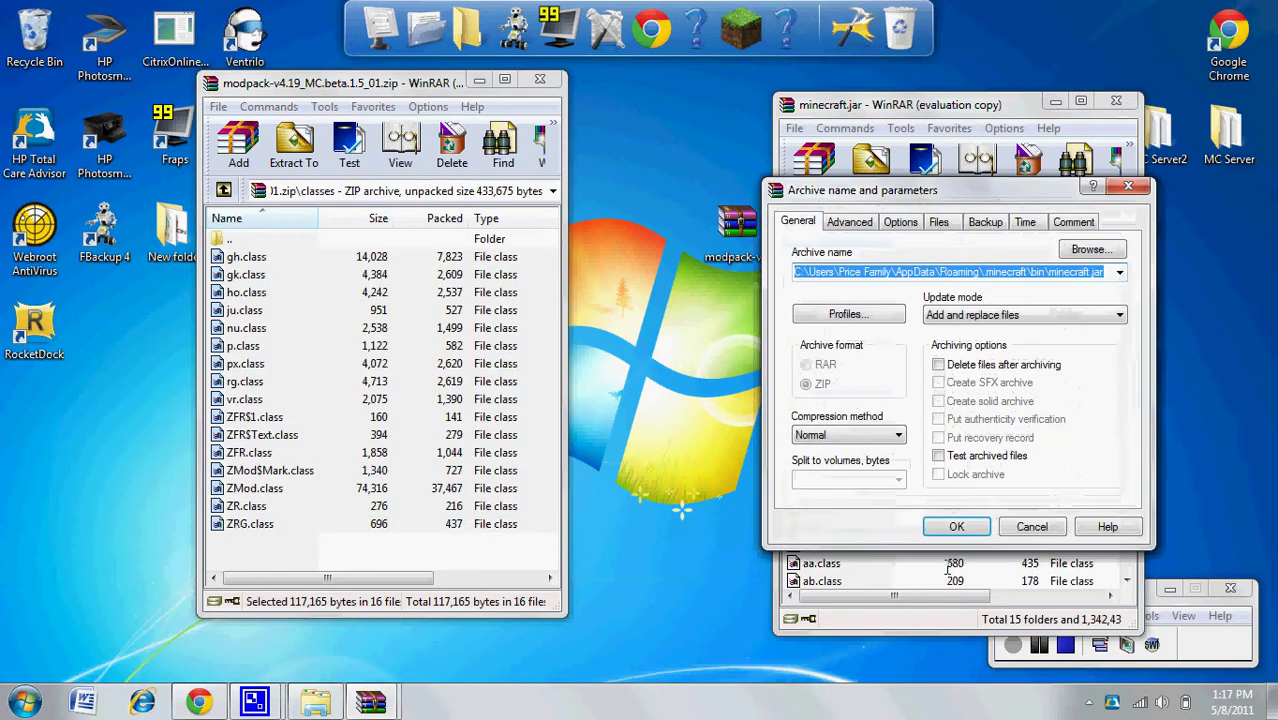
click(958, 520)
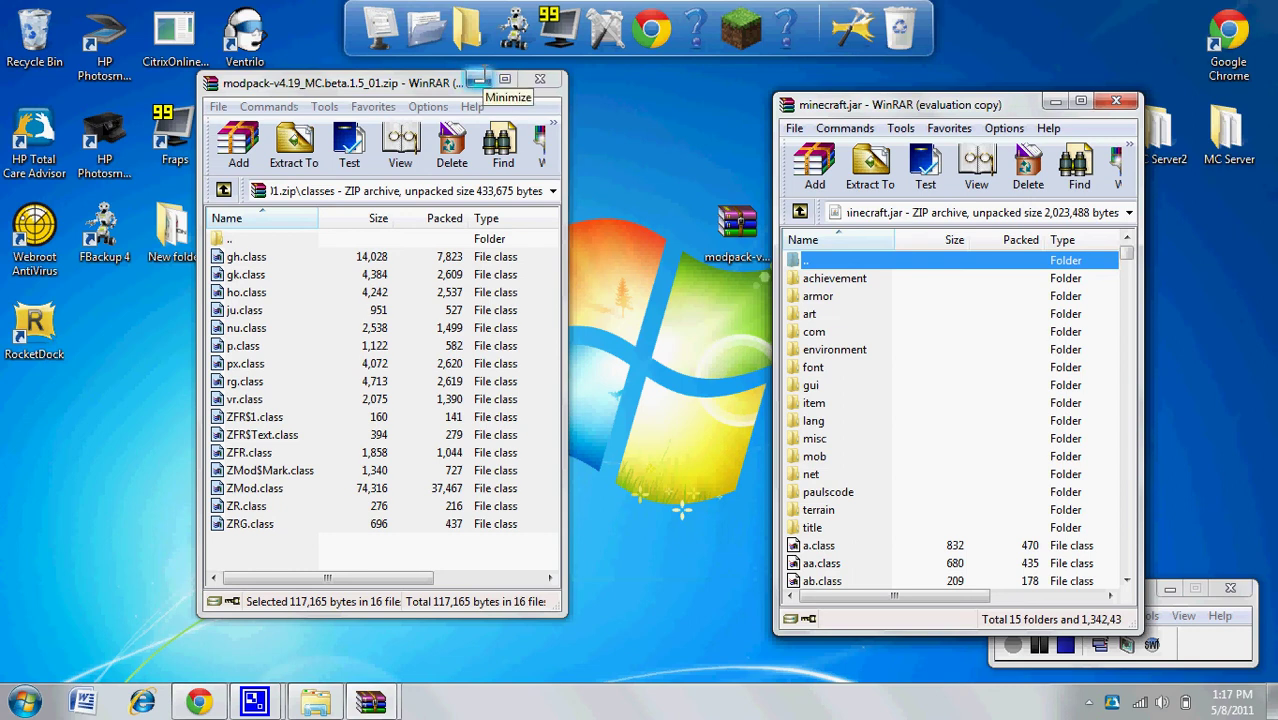
click(399, 562)
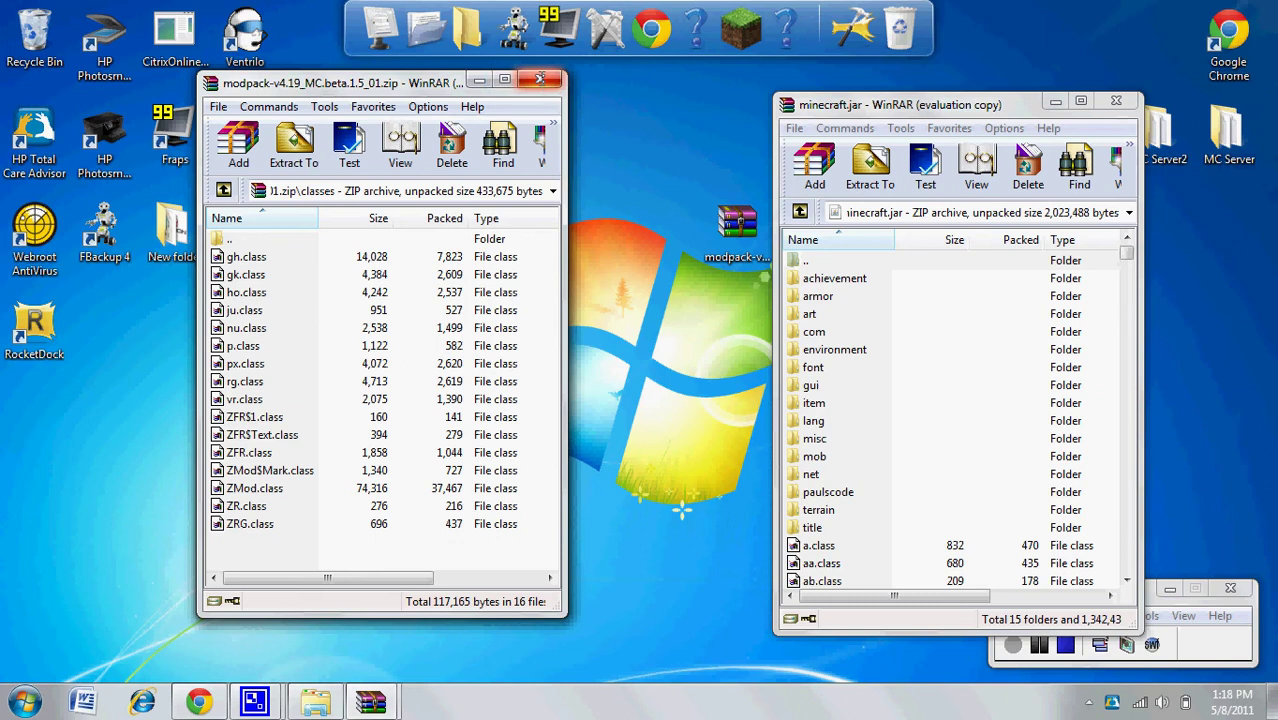
click(1126, 102)
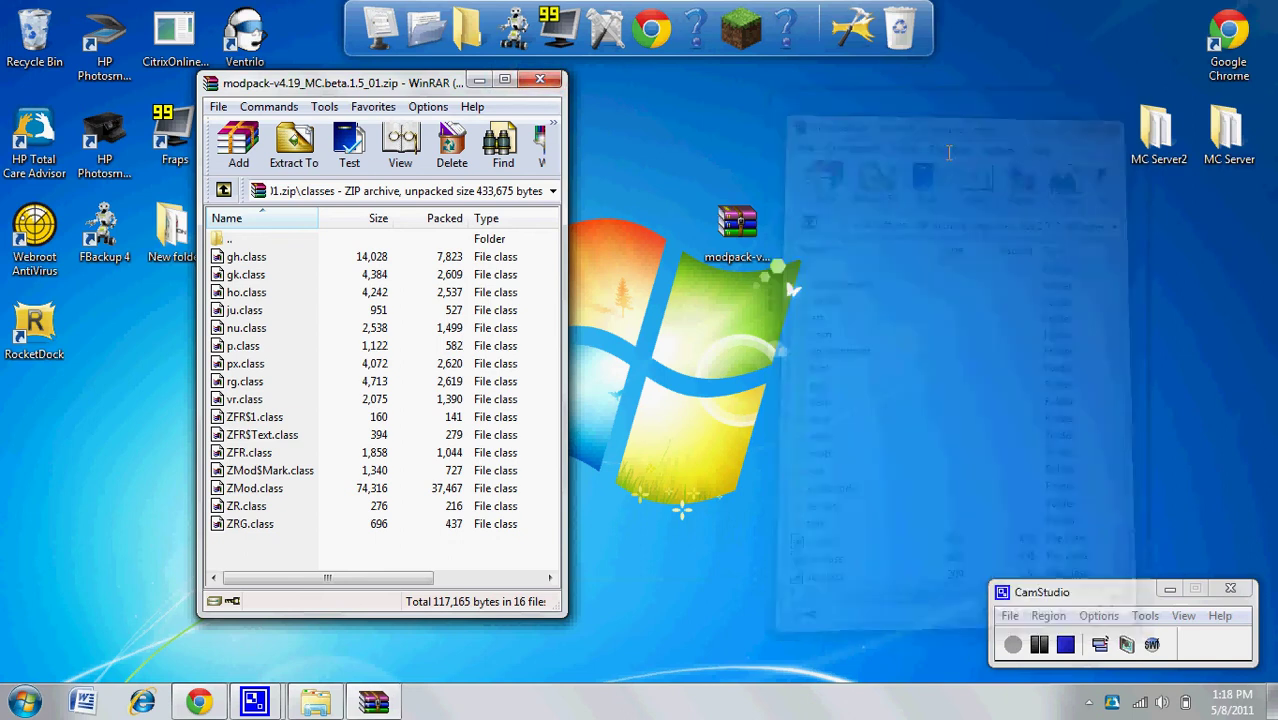
Step: Create a folder named mods inside the .minecraft folder and merge it with the existing mods folder
key(alt+Tab)
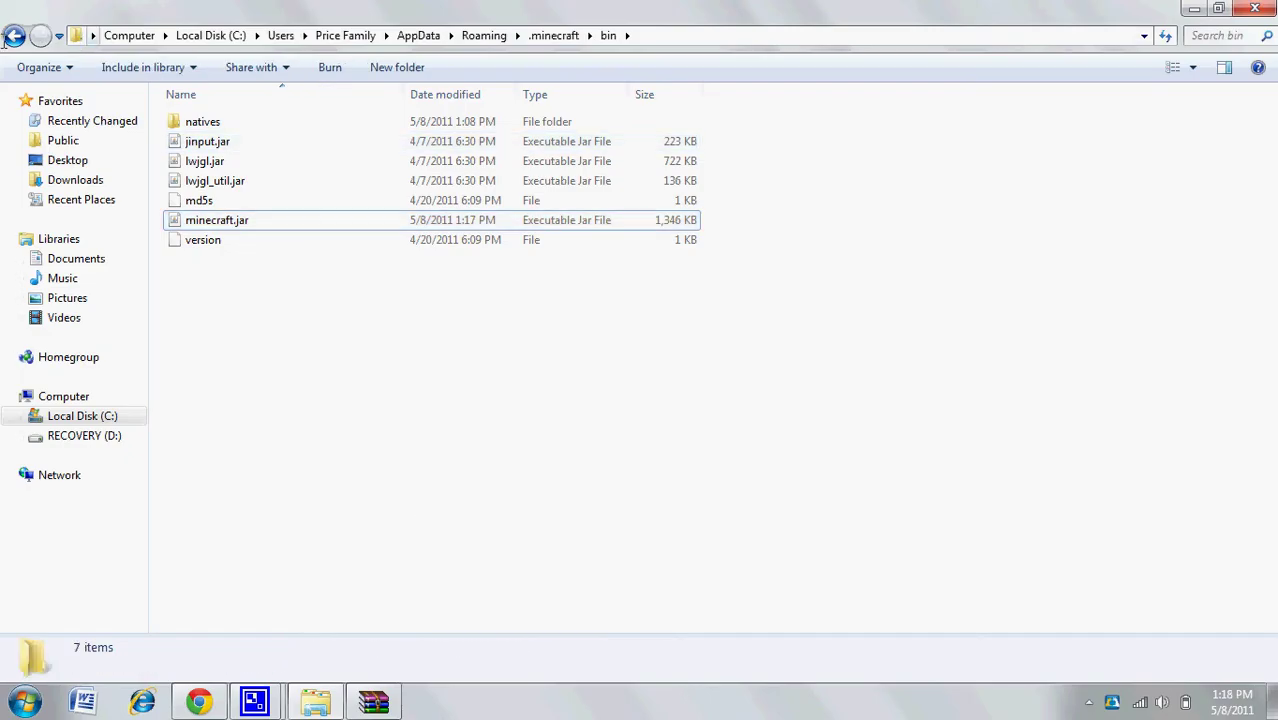
click(14, 35)
click(273, 388)
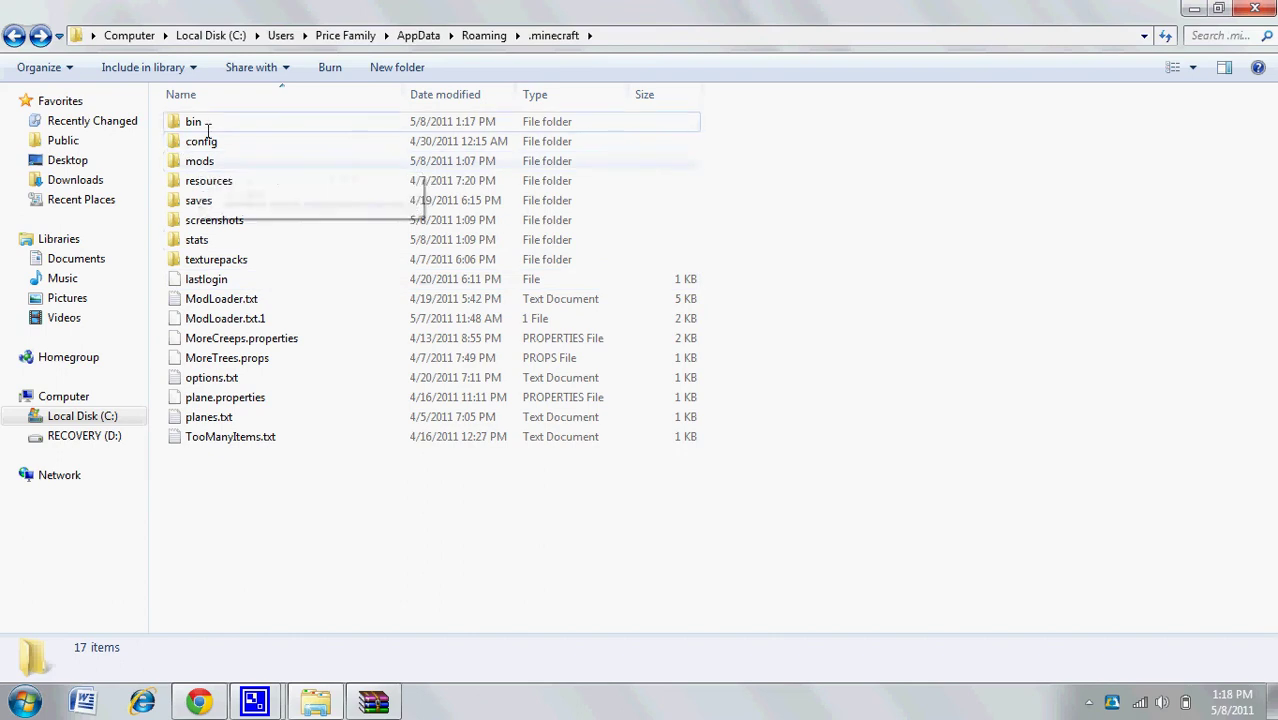
right_click(229, 494)
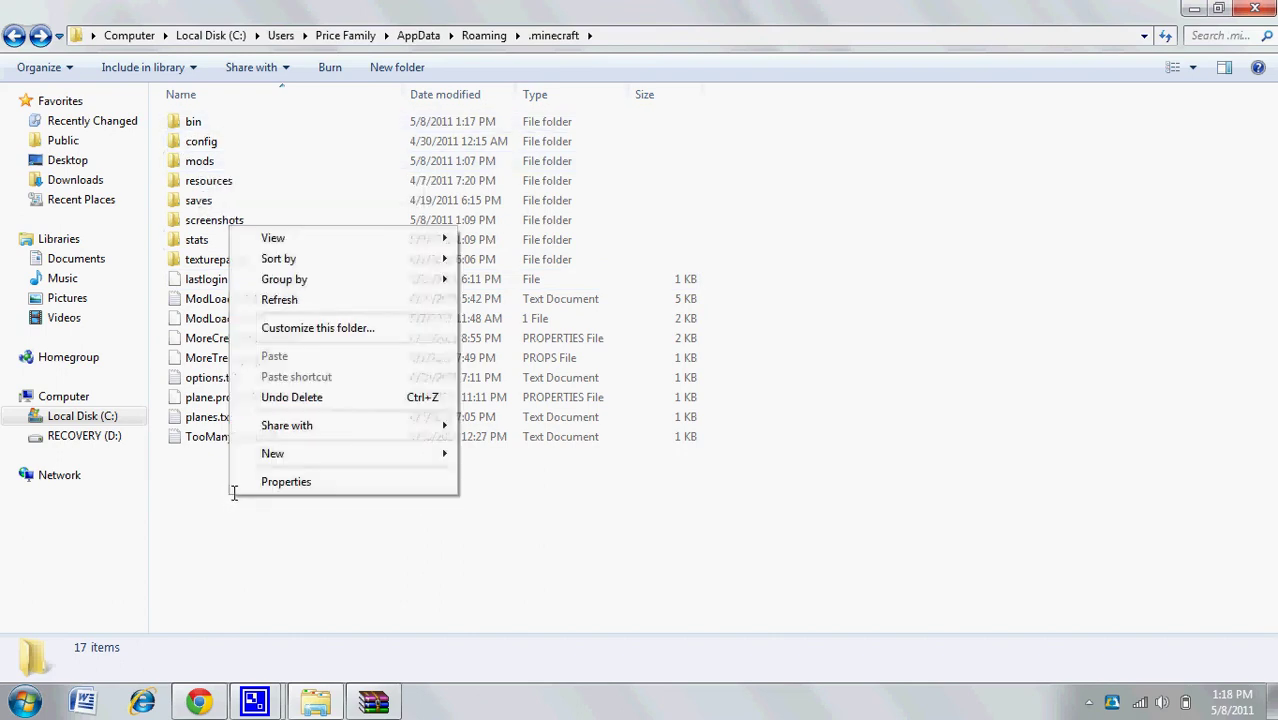
mouse_move(293, 453)
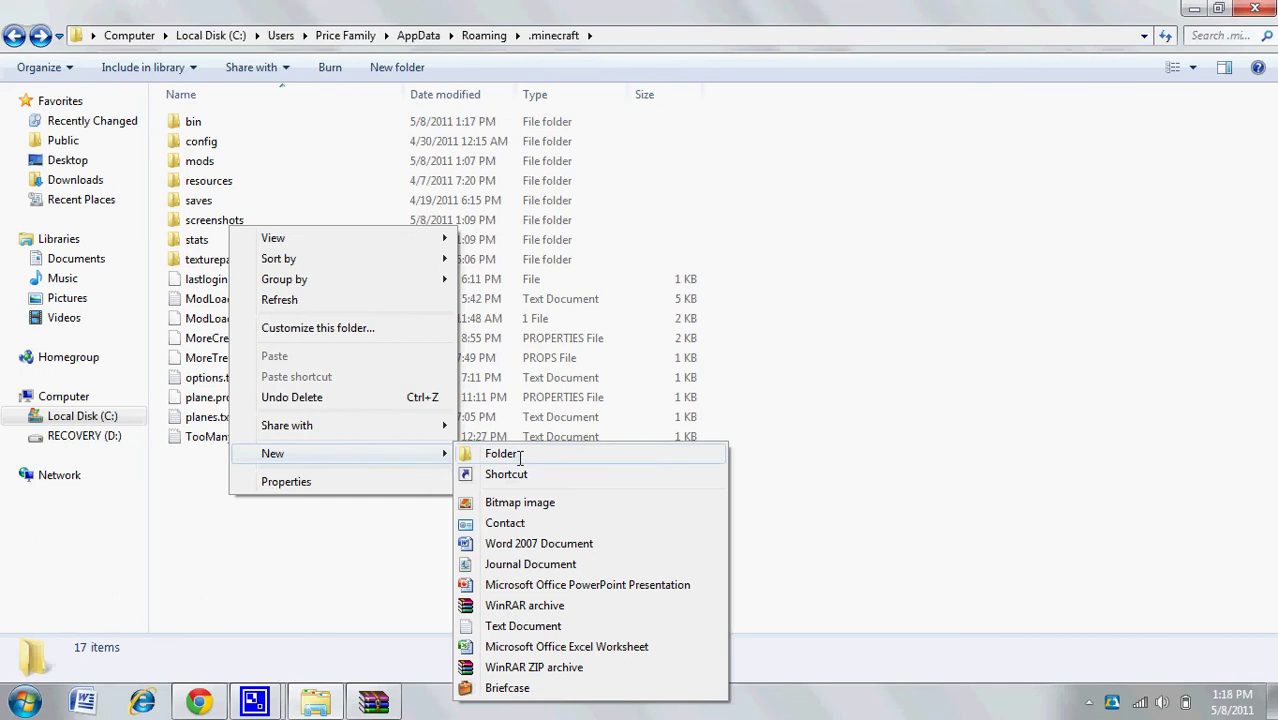
click(490, 453)
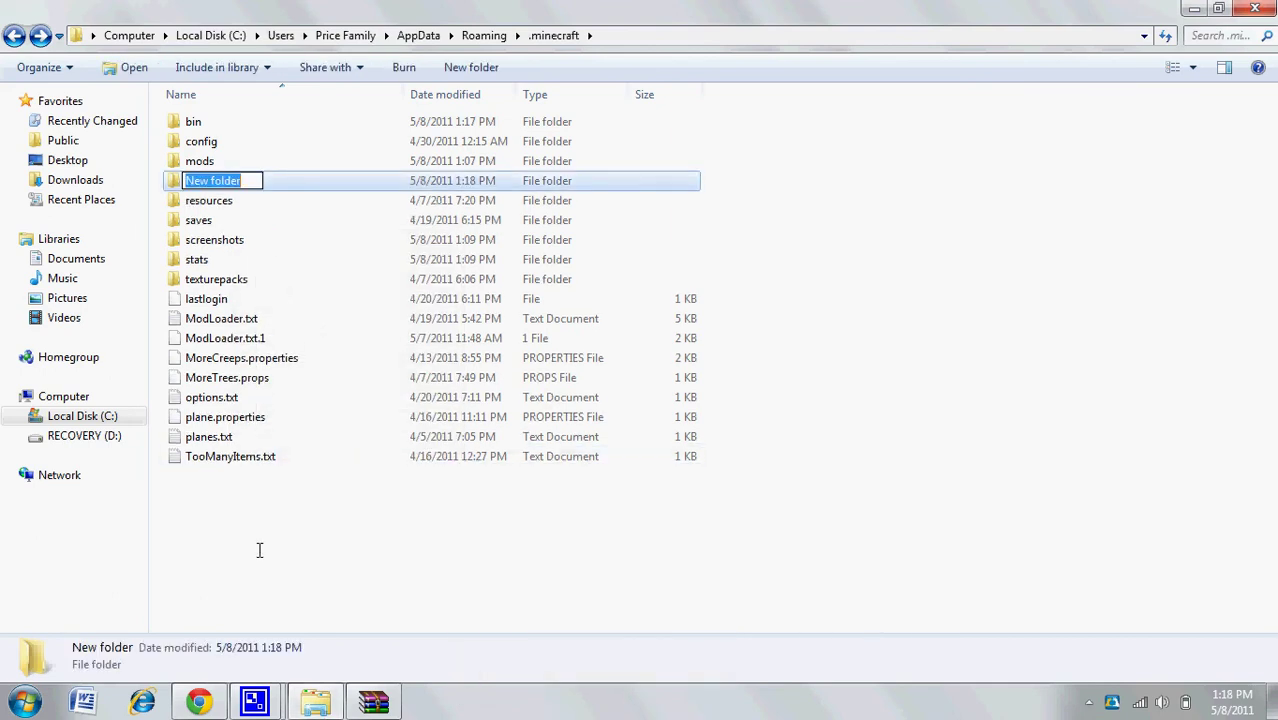
text(mods)
key(Return)
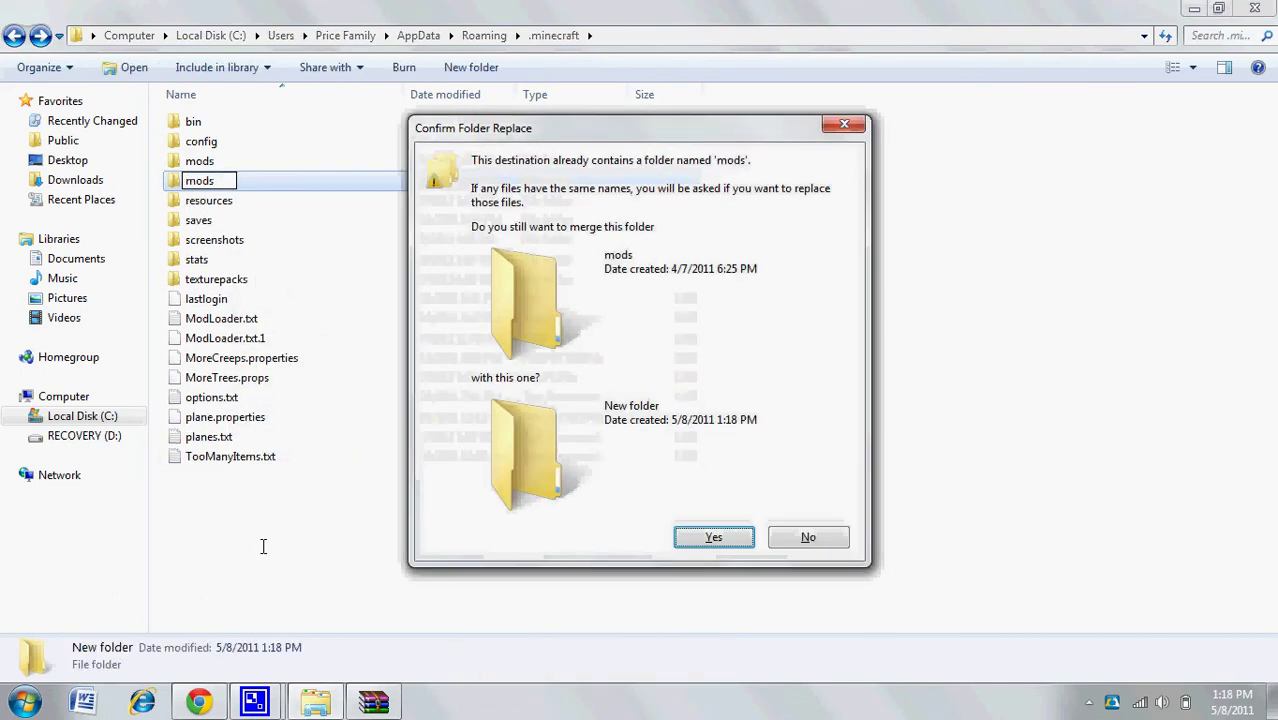
click(724, 532)
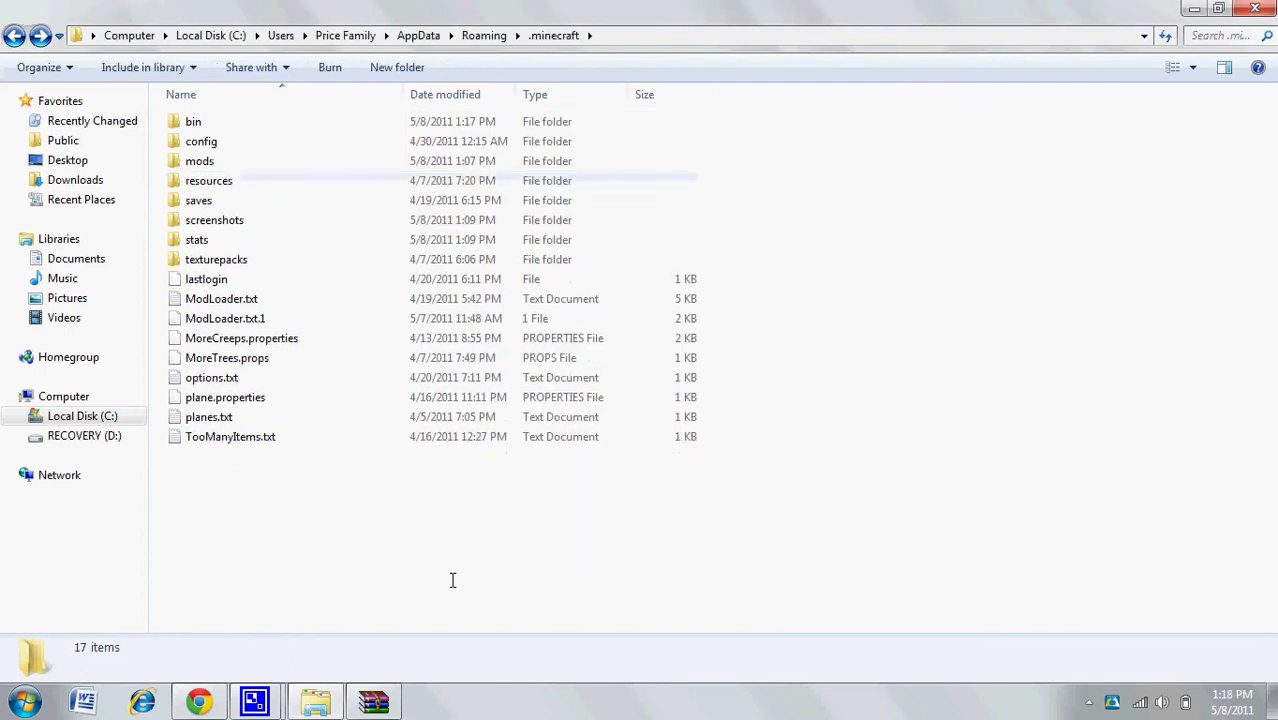
Step: Delete the mod_moretrees, per_server and zombe folders from the mods folder
double_click(182, 160)
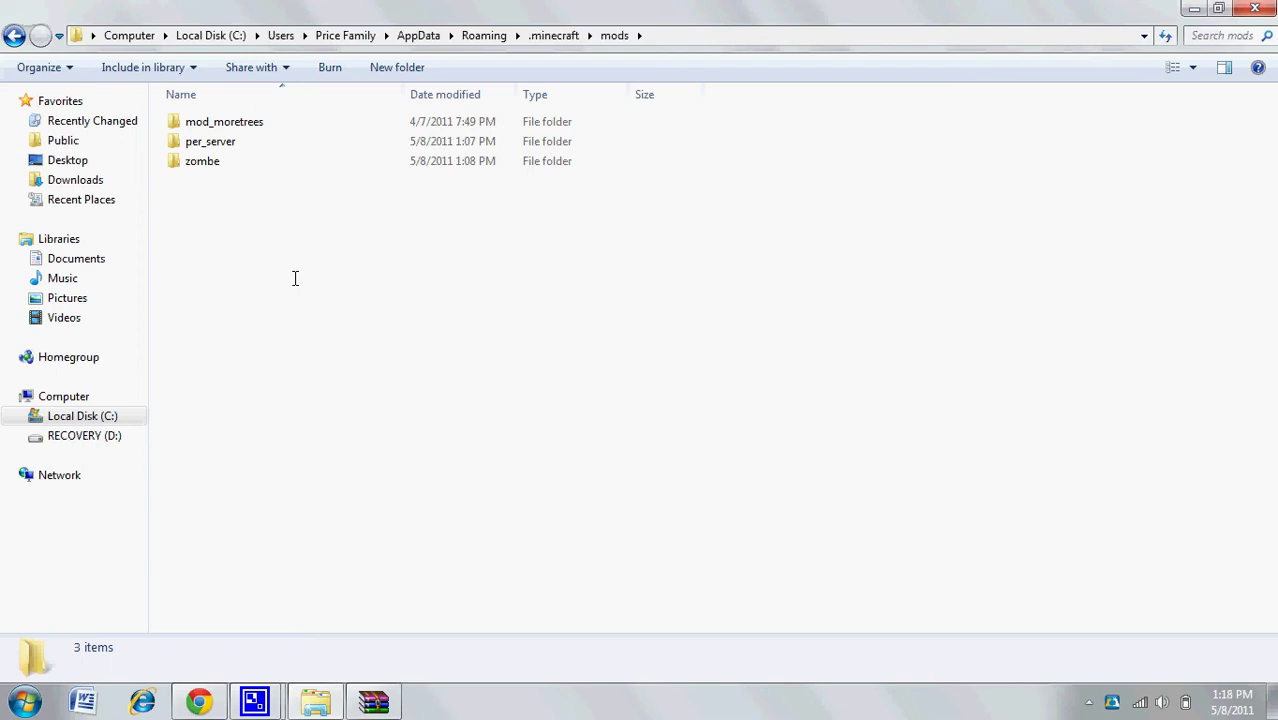
drag(295, 278, 229, 124)
key(Delete)
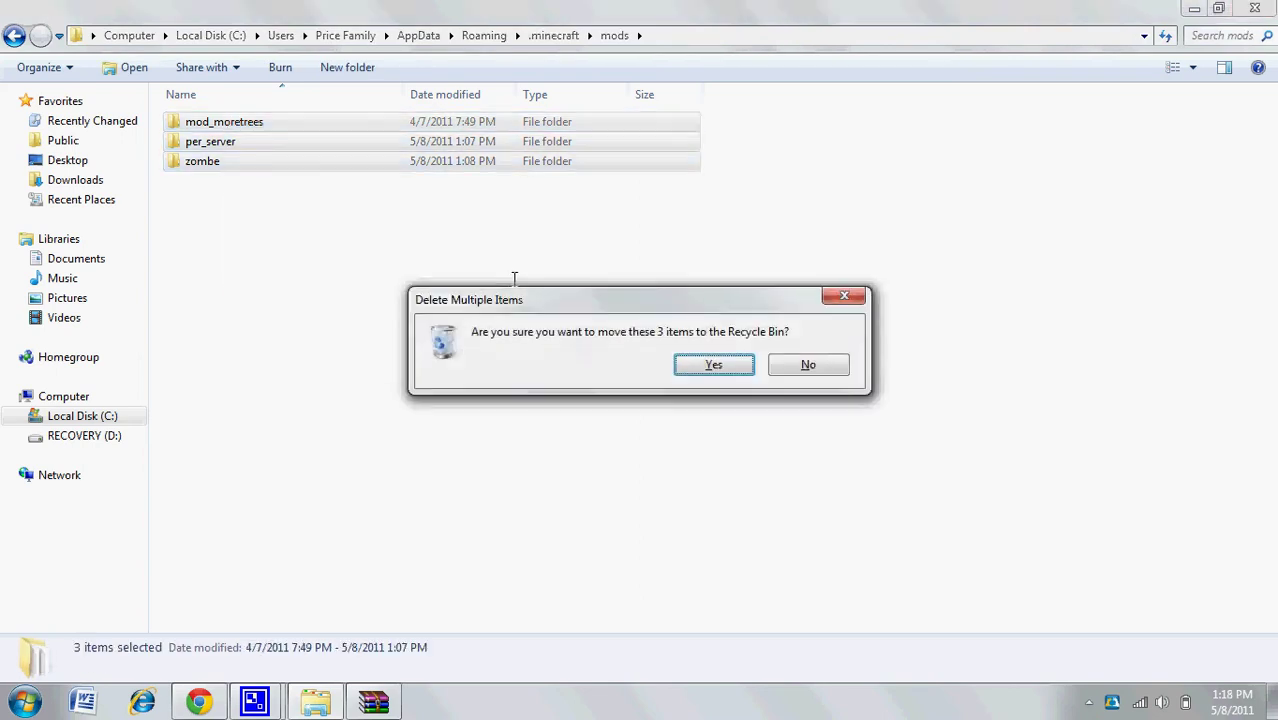
click(713, 364)
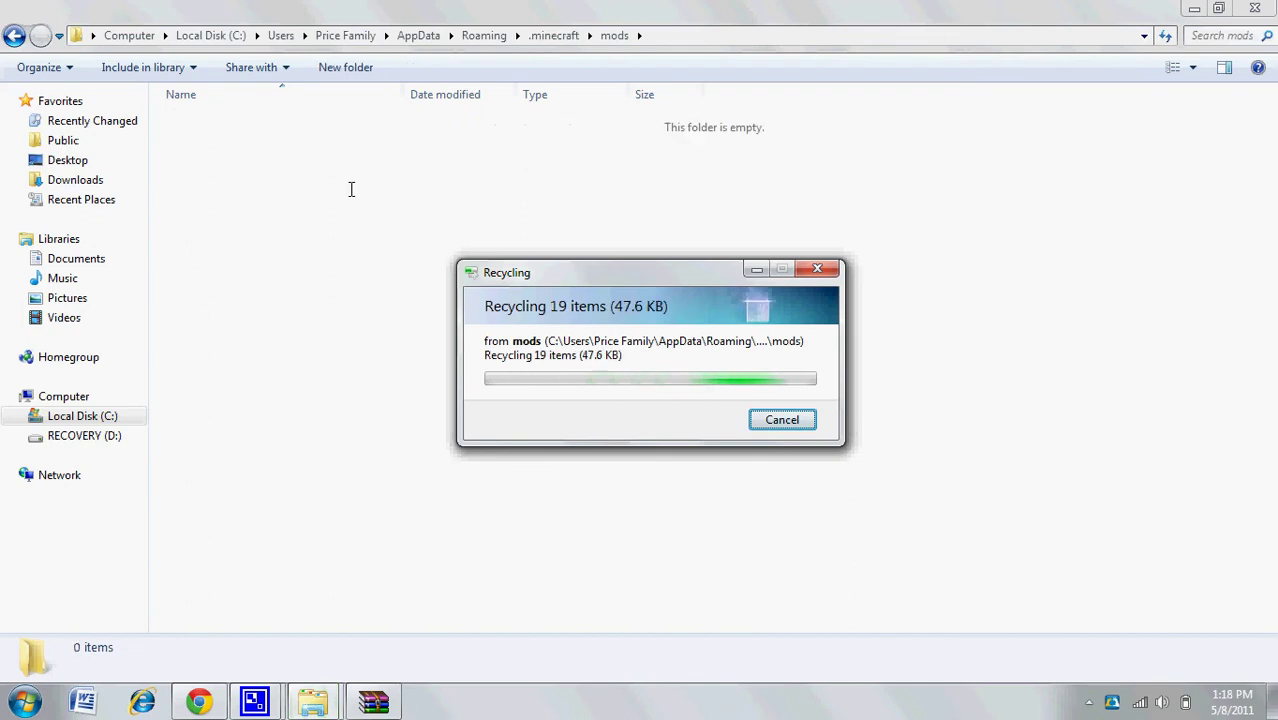
Step: Create a folder named zombe inside the mods folder and open it
right_click(283, 193)
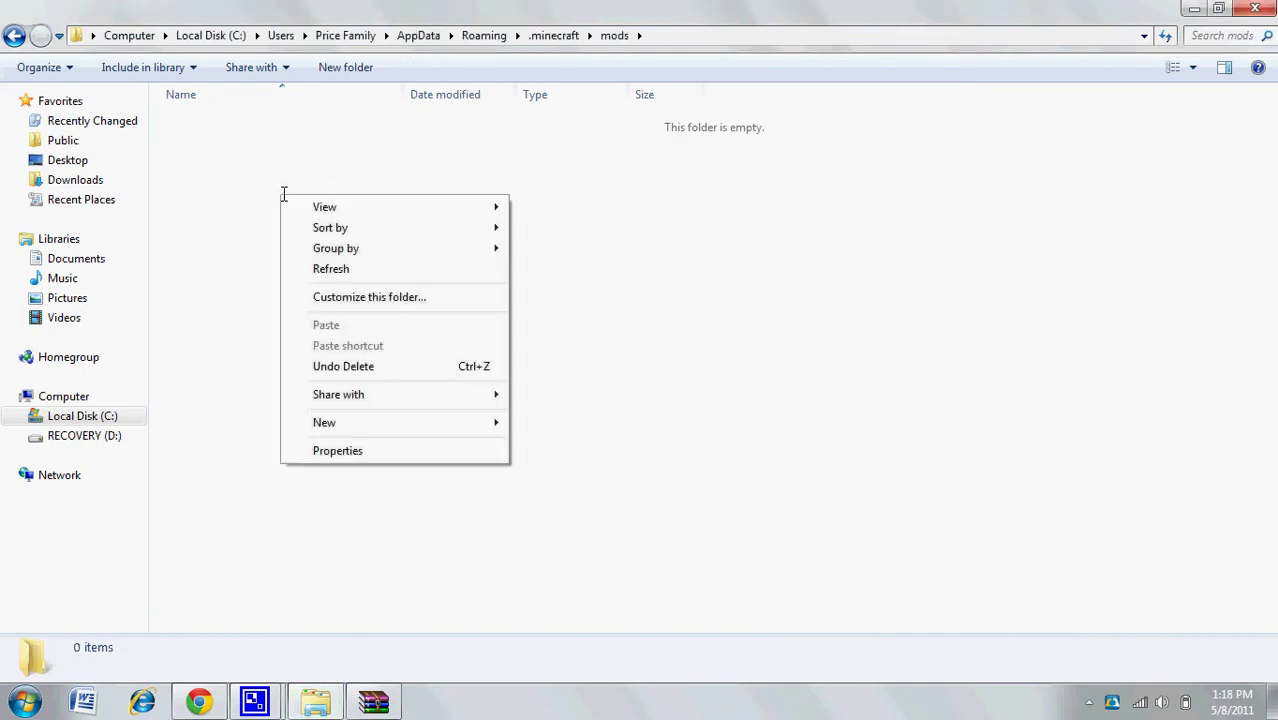
mouse_move(403, 427)
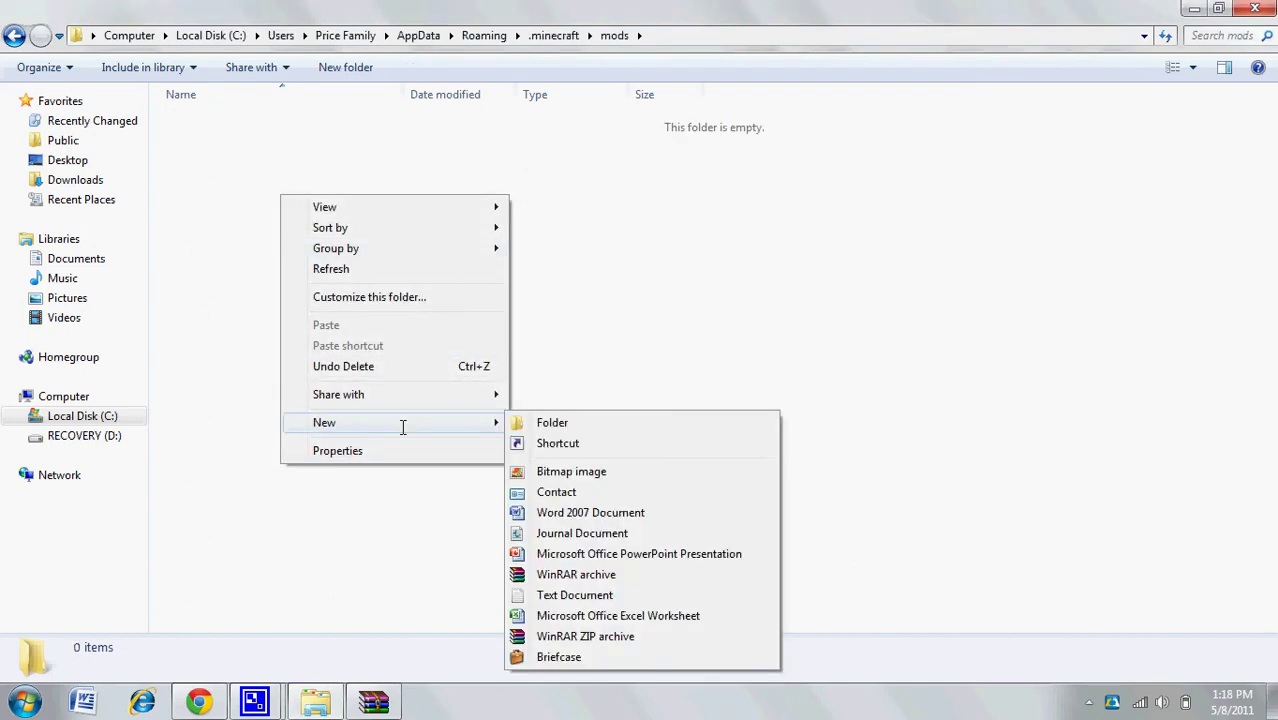
click(552, 422)
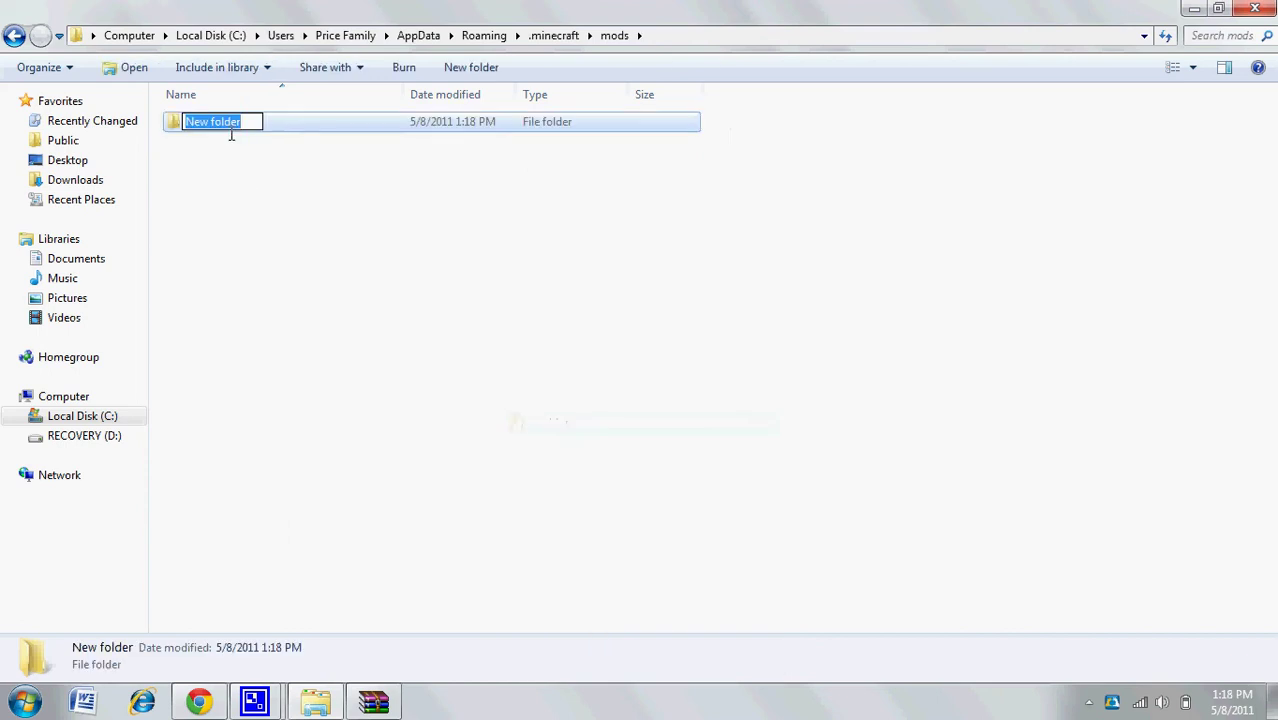
text(zombe)
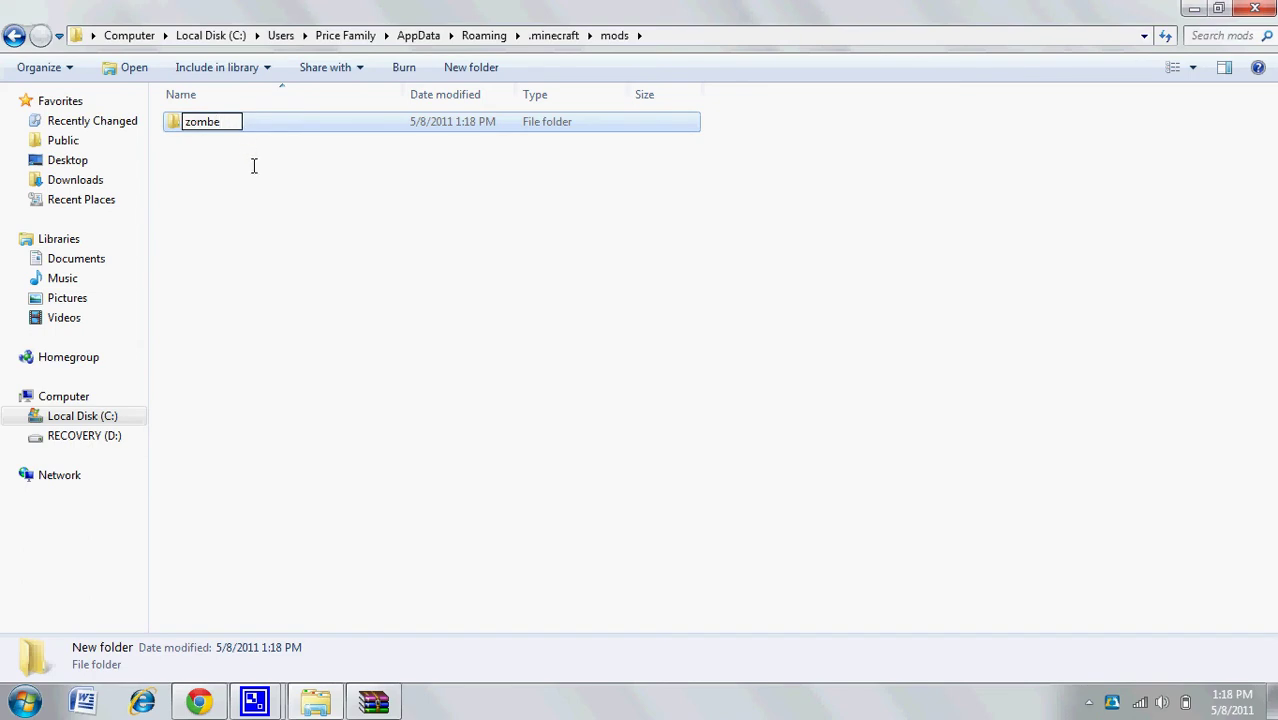
click(297, 146)
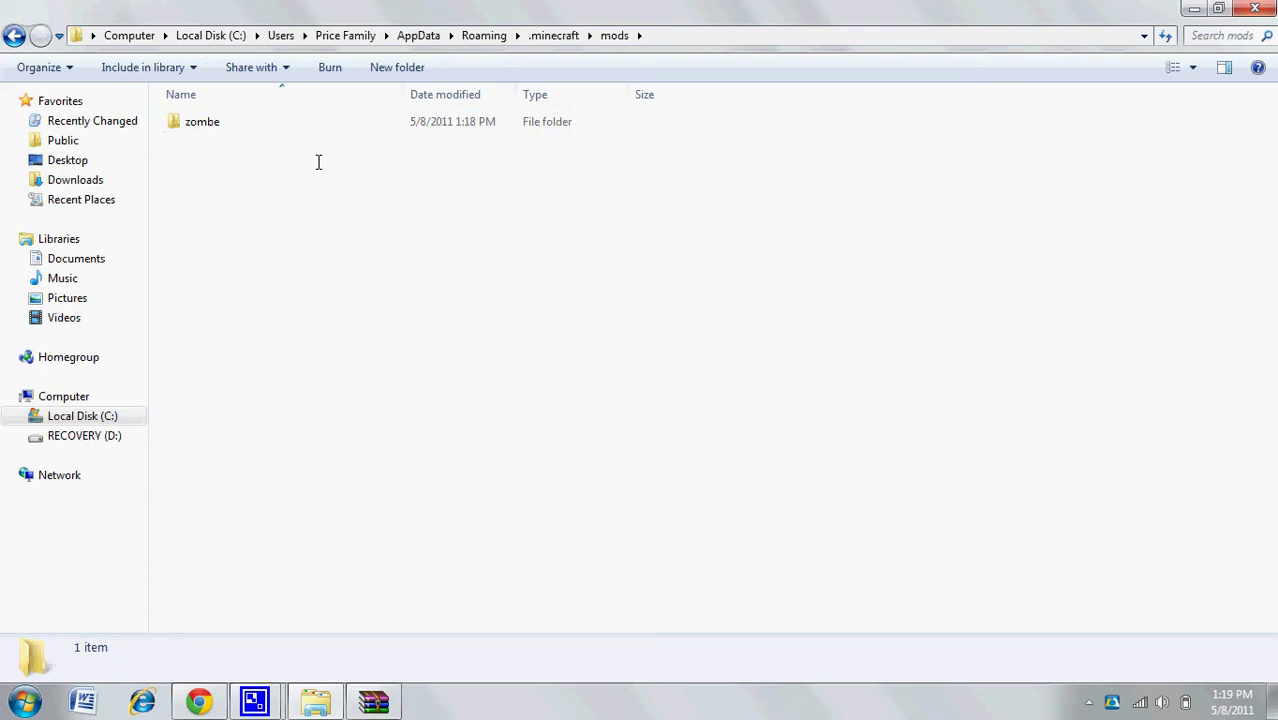
double_click(280, 120)
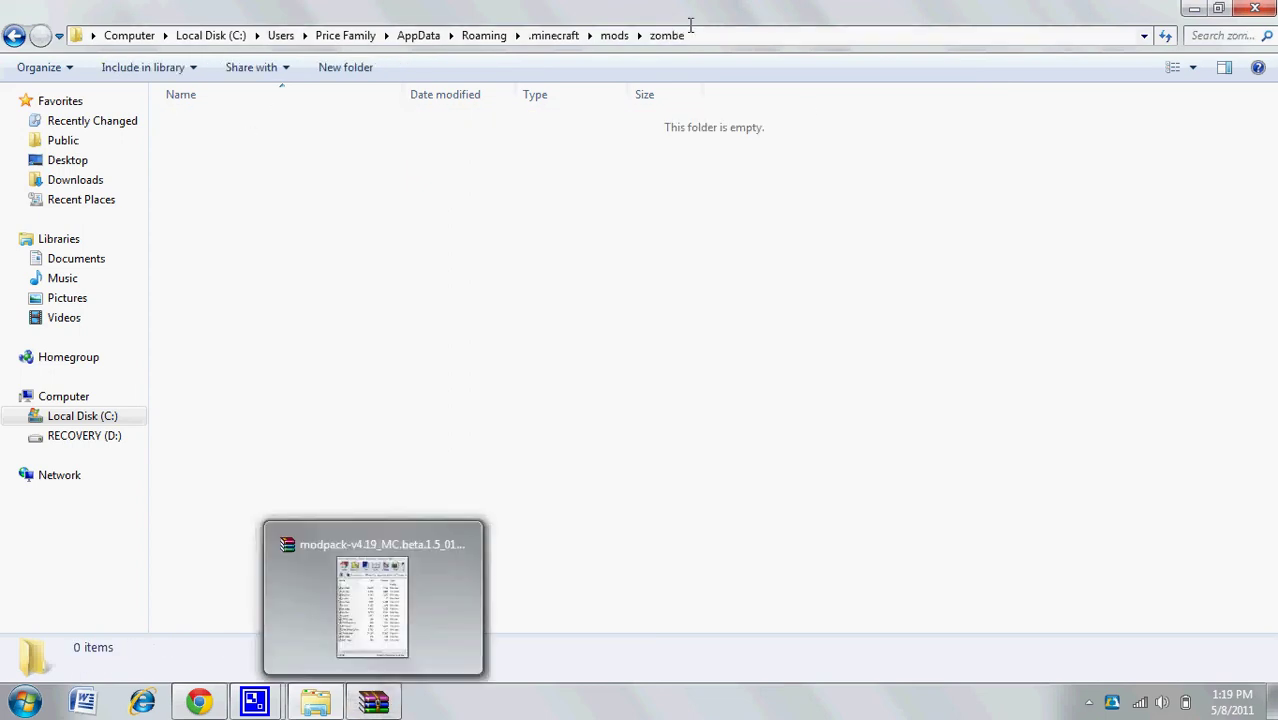
Step: Copy all text files from the modpack archive's config folder into the empty zombe folder
click(373, 701)
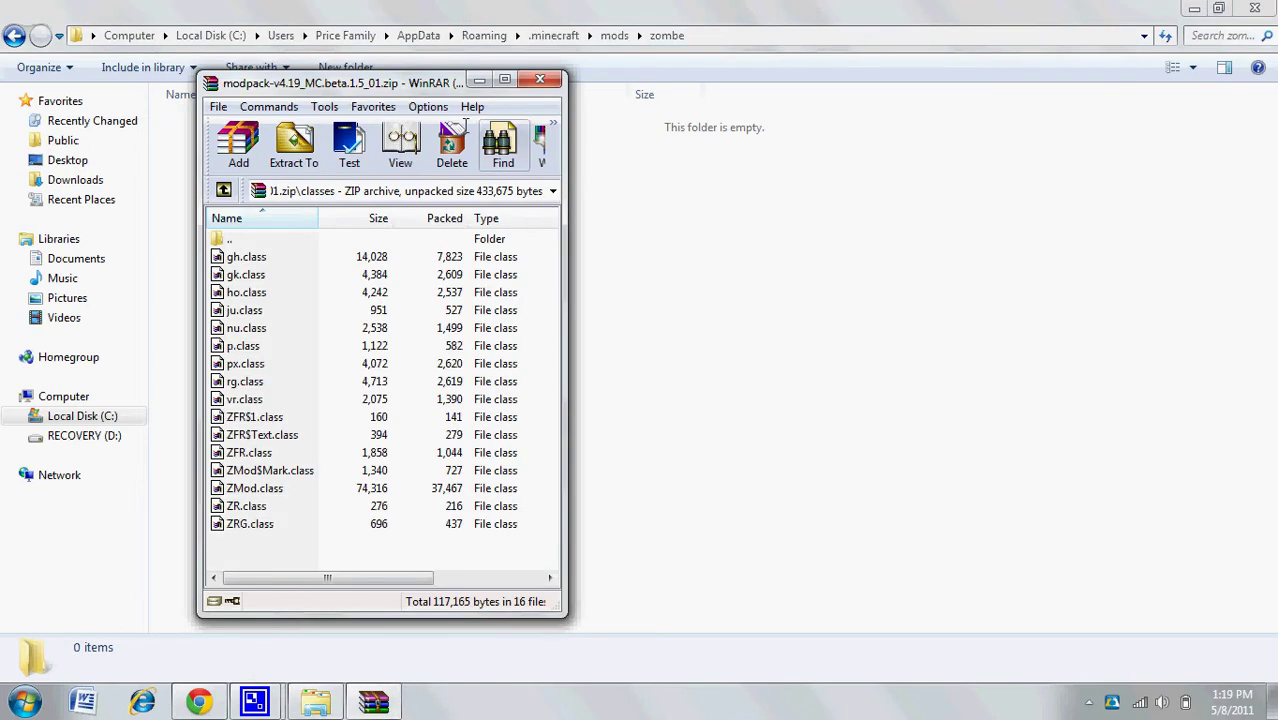
drag(432, 88, 1071, 75)
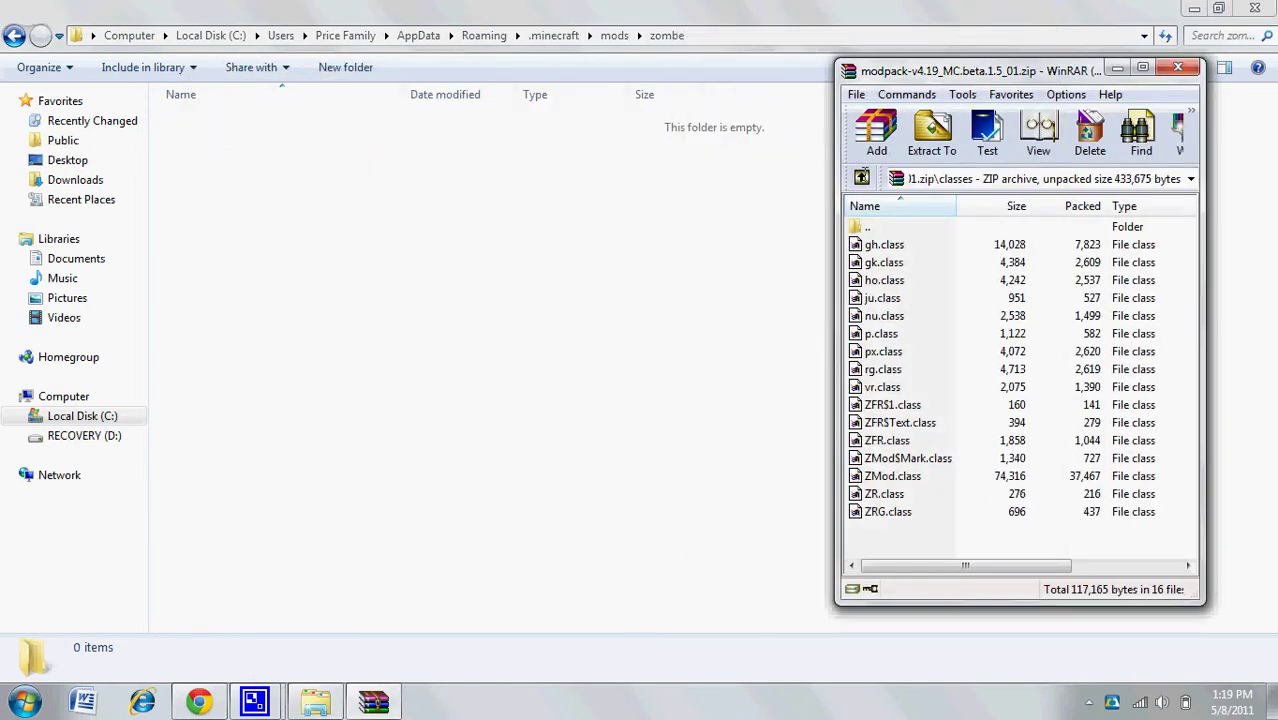
click(861, 179)
double_click(924, 263)
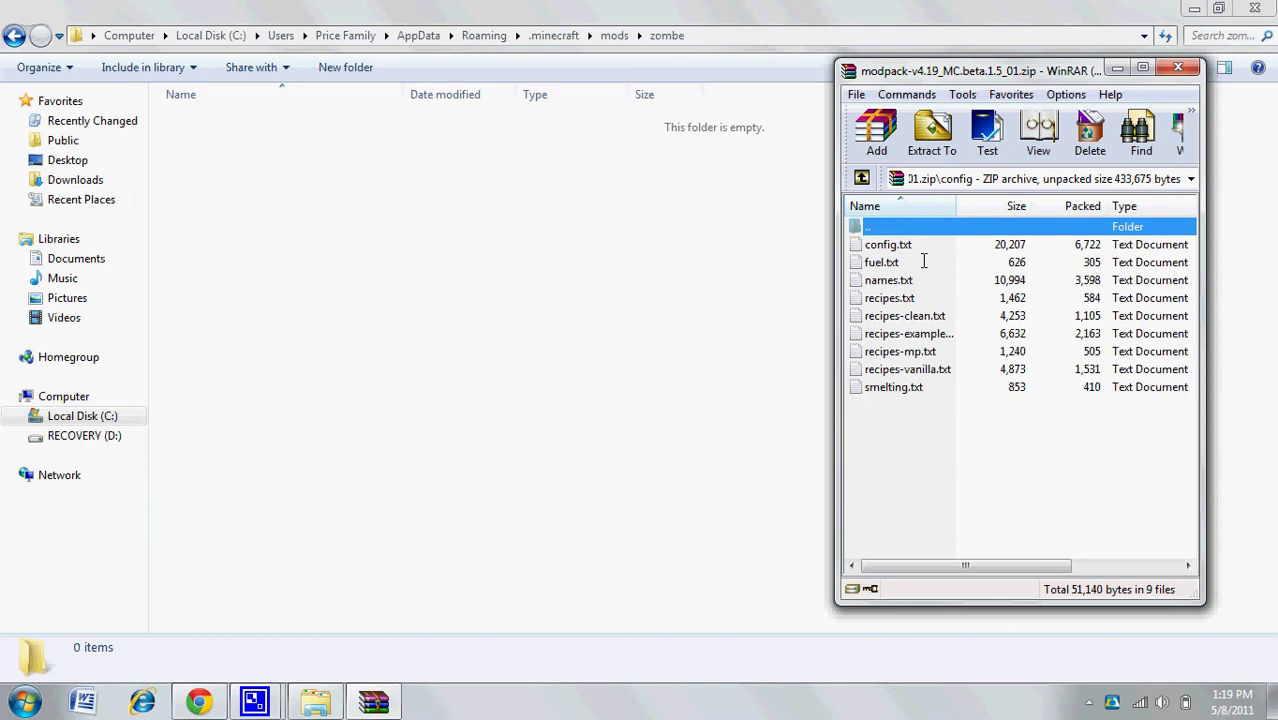
click(908, 455)
drag(926, 522, 1035, 333)
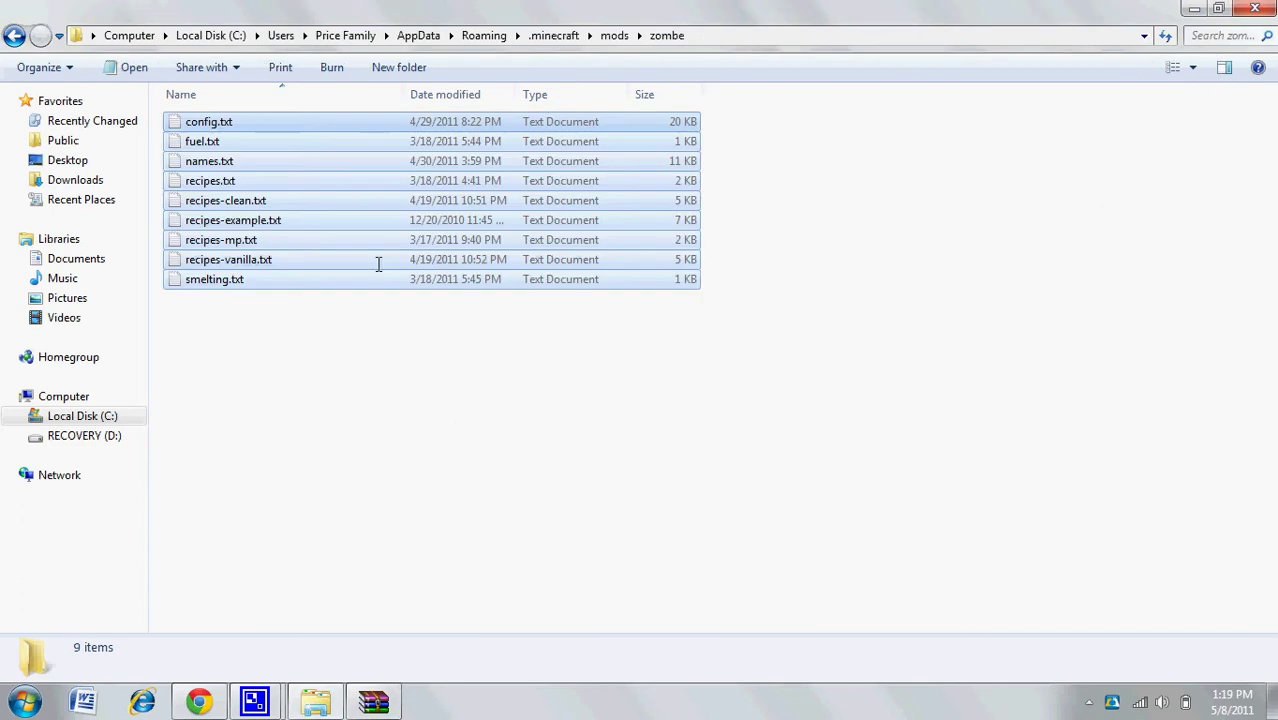
click(411, 403)
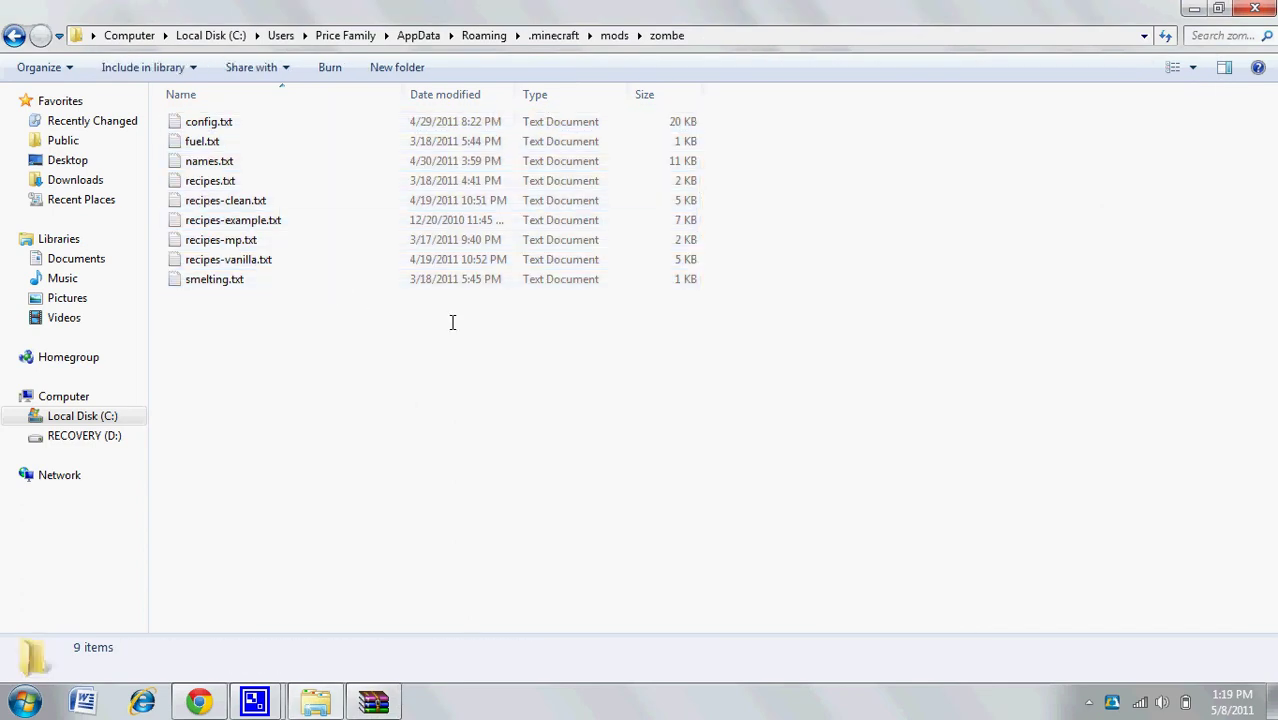
Step: Open config.txt from the zombe folder and enable the fly mod by removing the # before modFlyEnabled
double_click(383, 122)
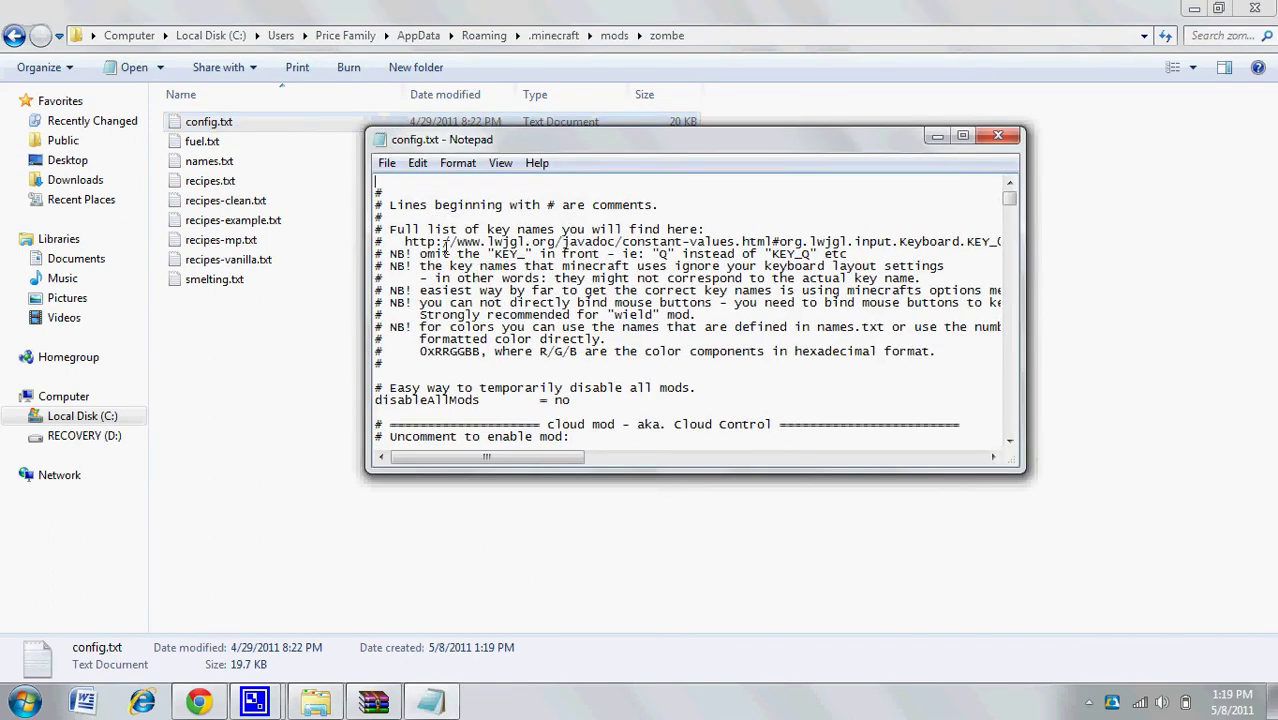
scroll(445, 254, down, 1)
scroll(445, 254, up, 1)
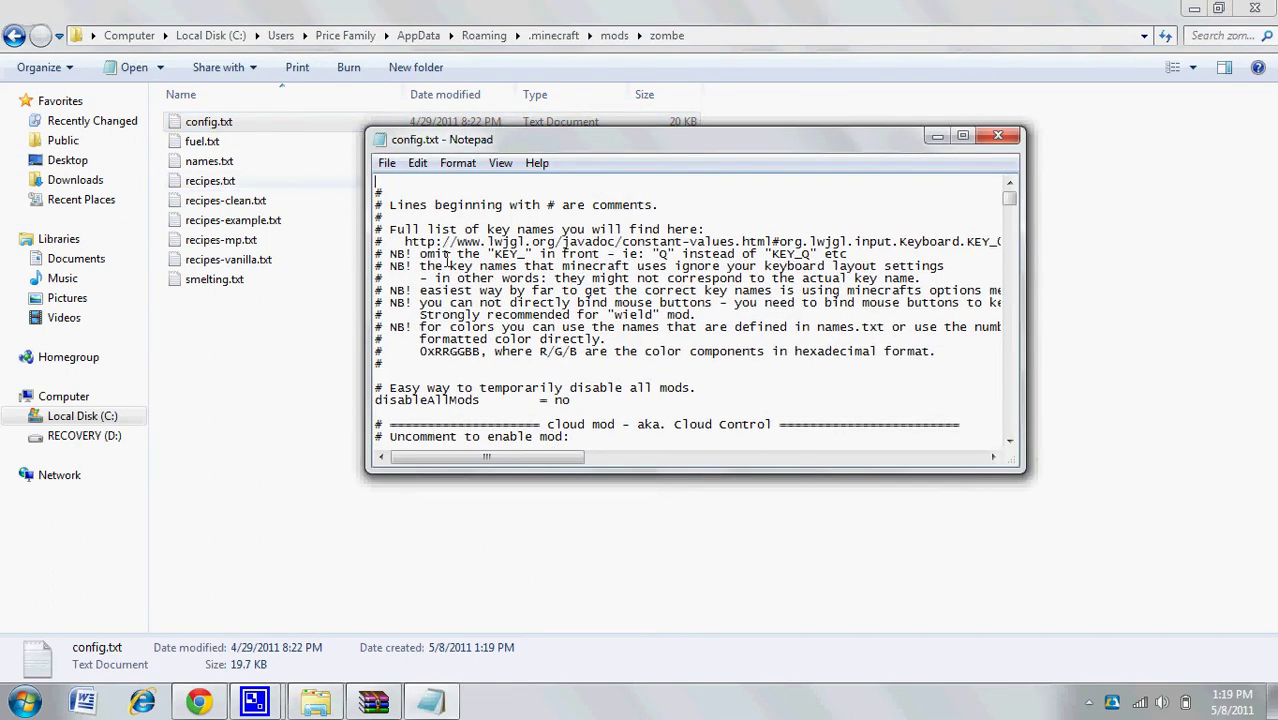
scroll(447, 262, down, 20)
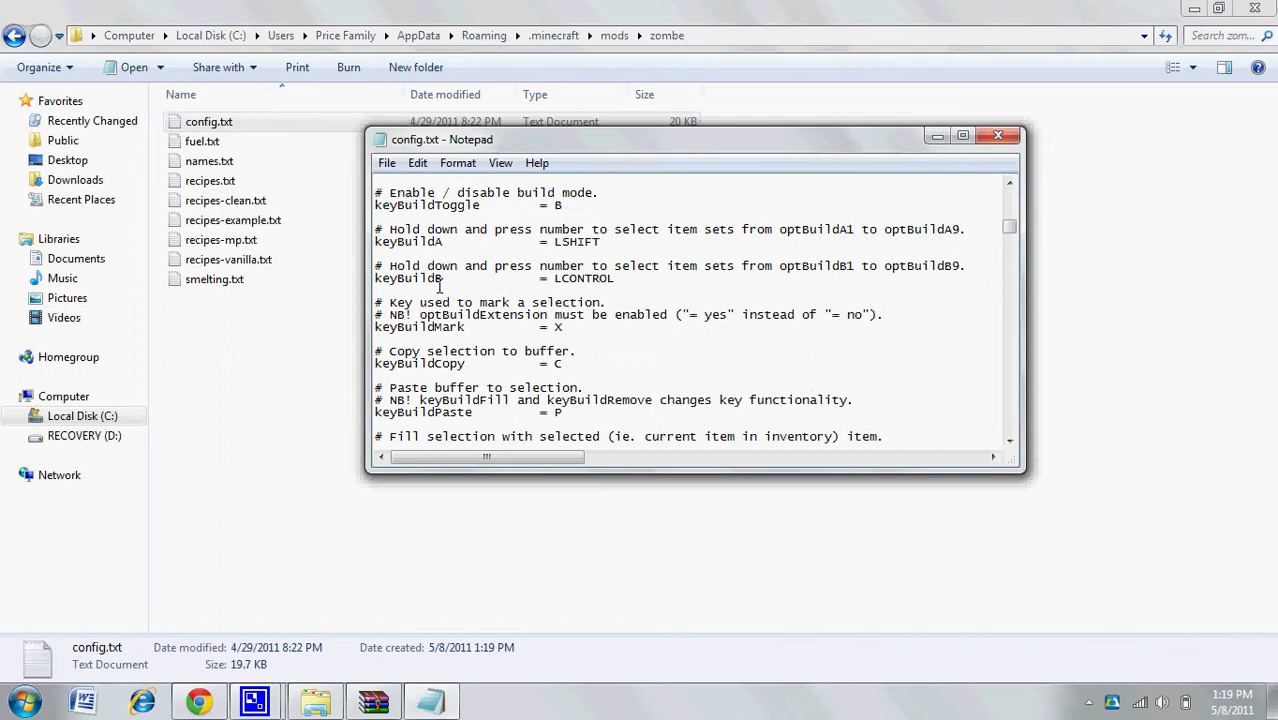
scroll(440, 287, down, 12)
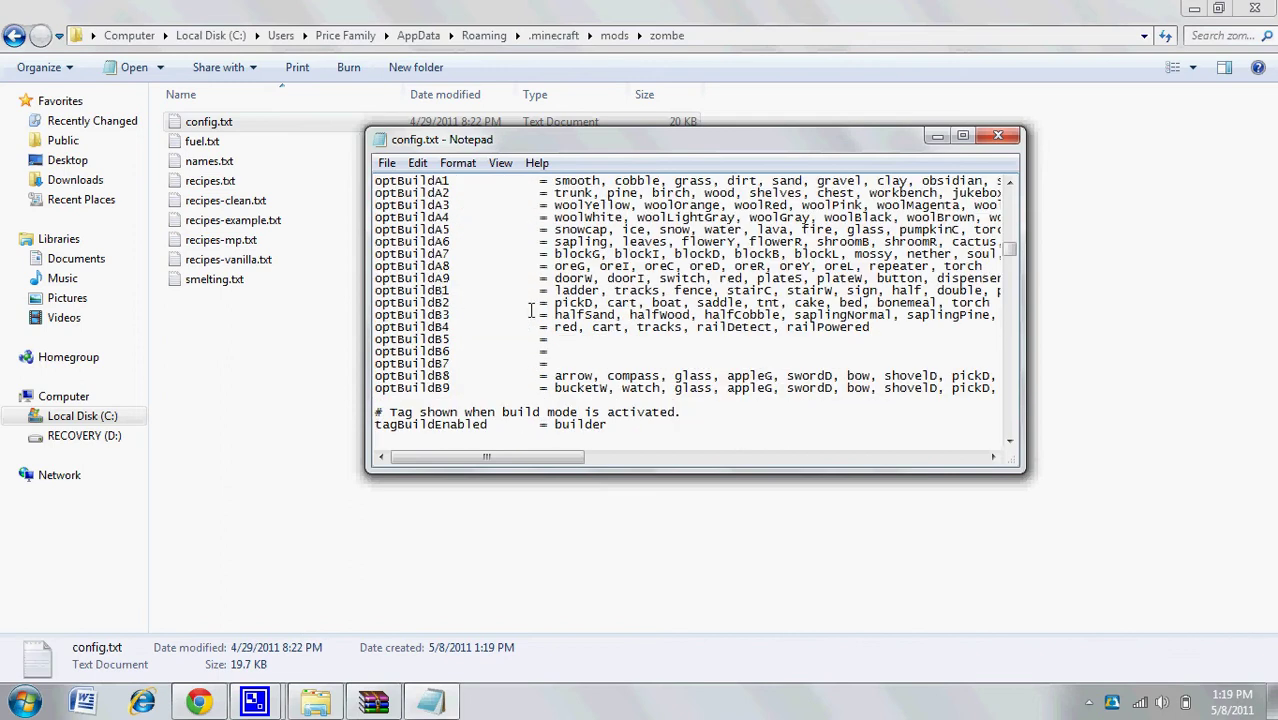
scroll(531, 312, down, 9)
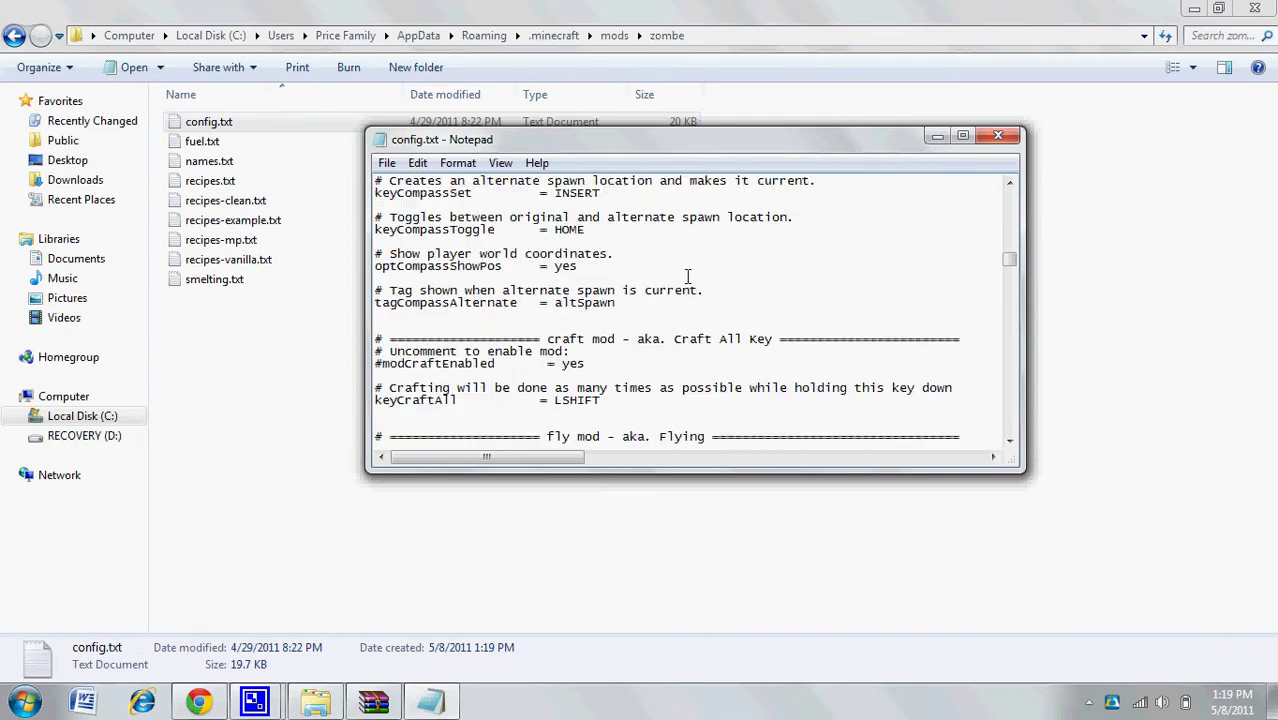
scroll(688, 276, down, 4)
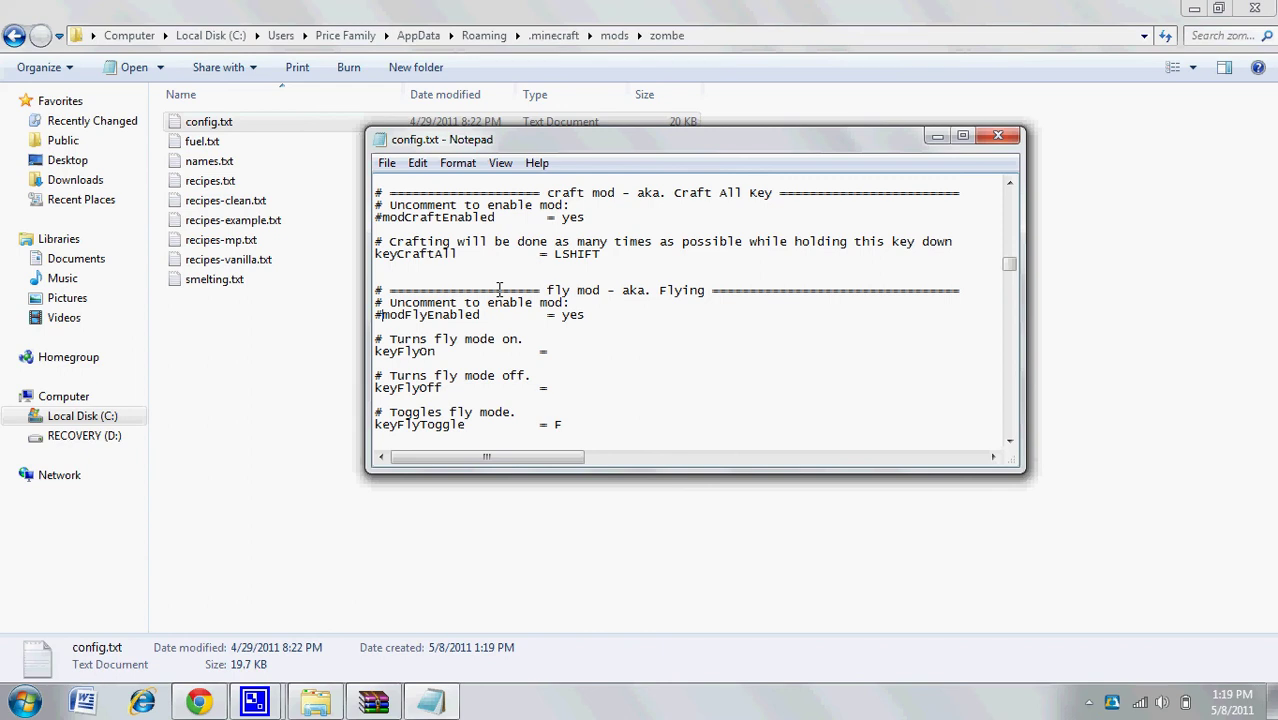
key(BackSpace)
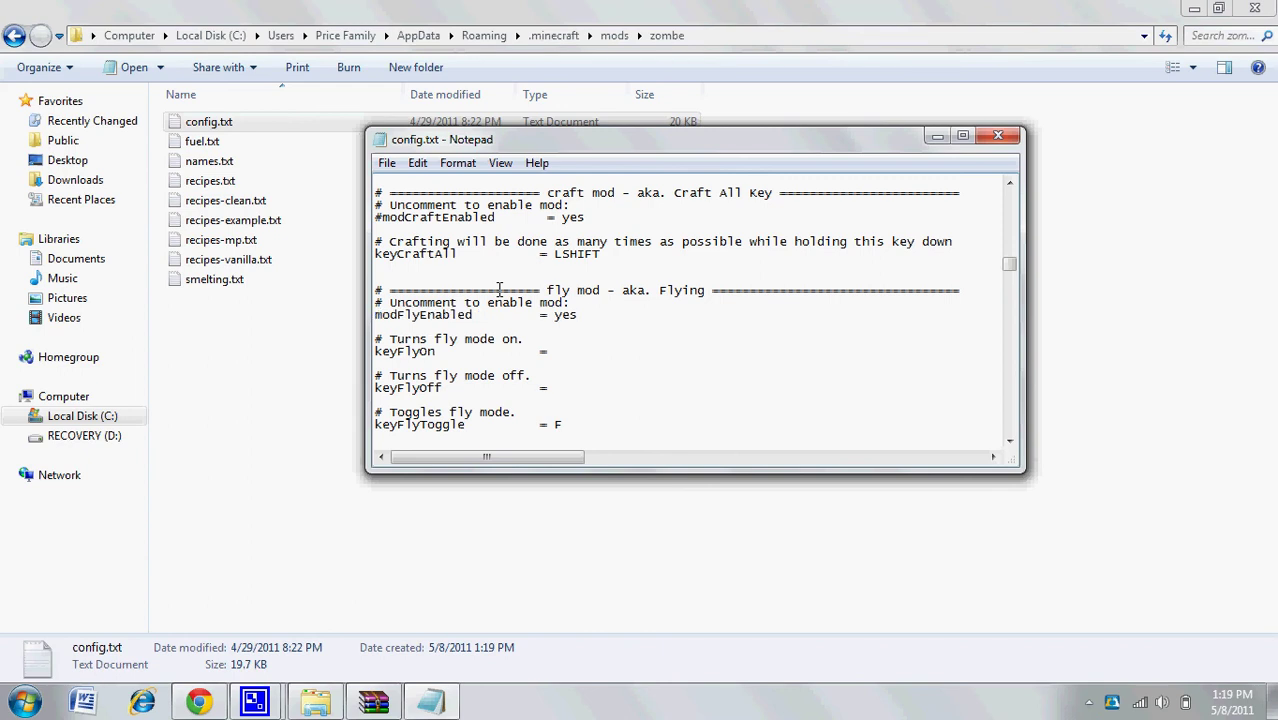
Step: Enable the craft mod in config.txt by removing the # before modCraftEnabled
click(636, 355)
scroll(540, 268, down, 1)
scroll(535, 264, up, 3)
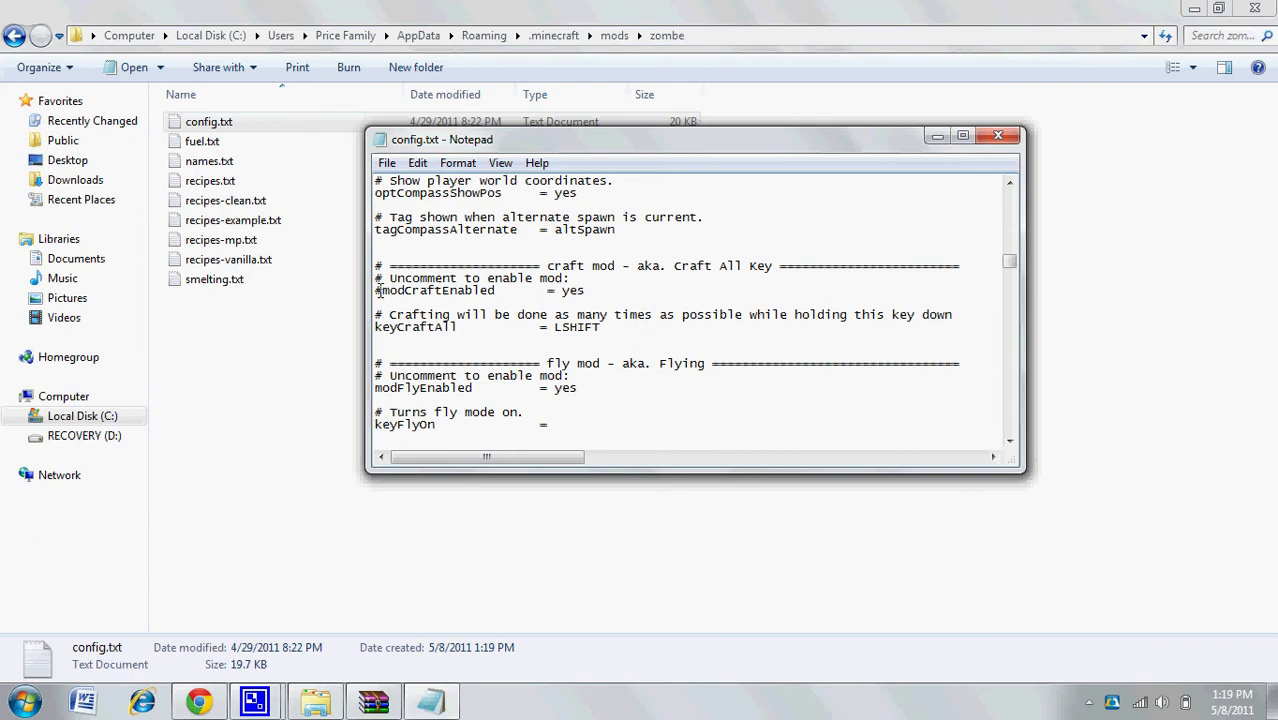
drag(382, 290, 375, 292)
key(Delete)
Step: Review the fly mod's key and speed settings in config.txt and save the file
scroll(548, 366, down, 6)
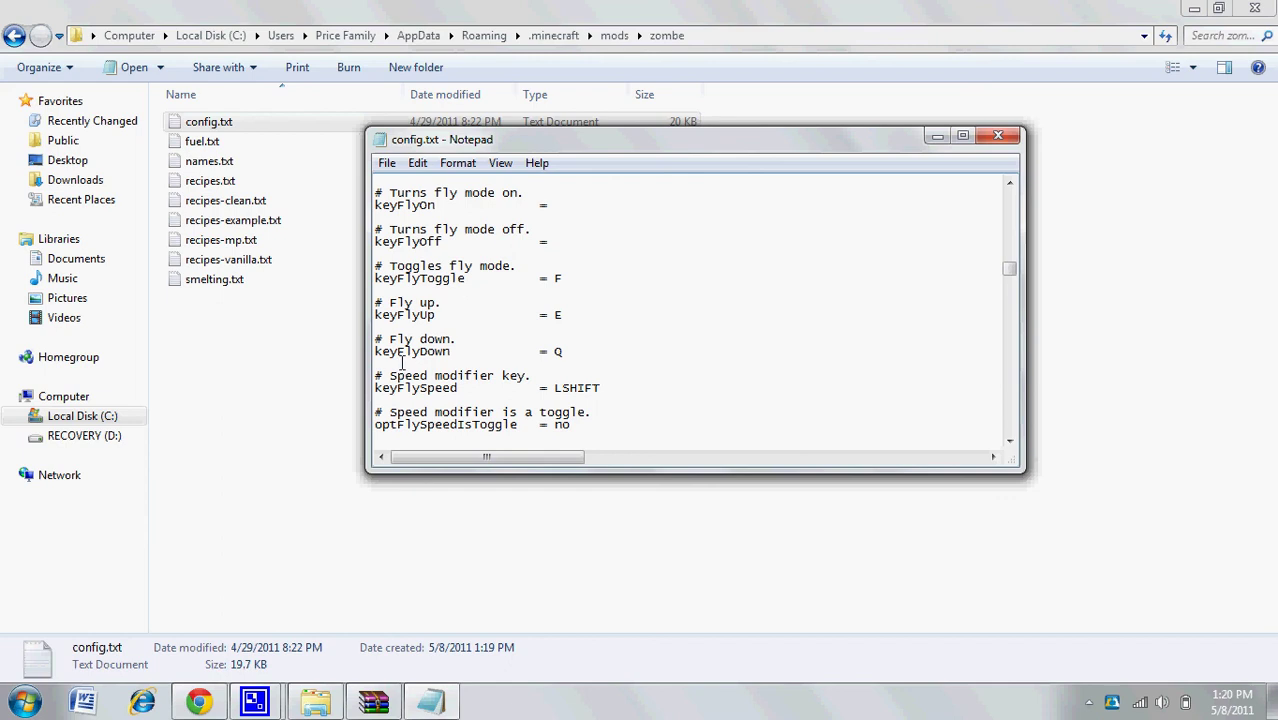
scroll(440, 340, down, 2)
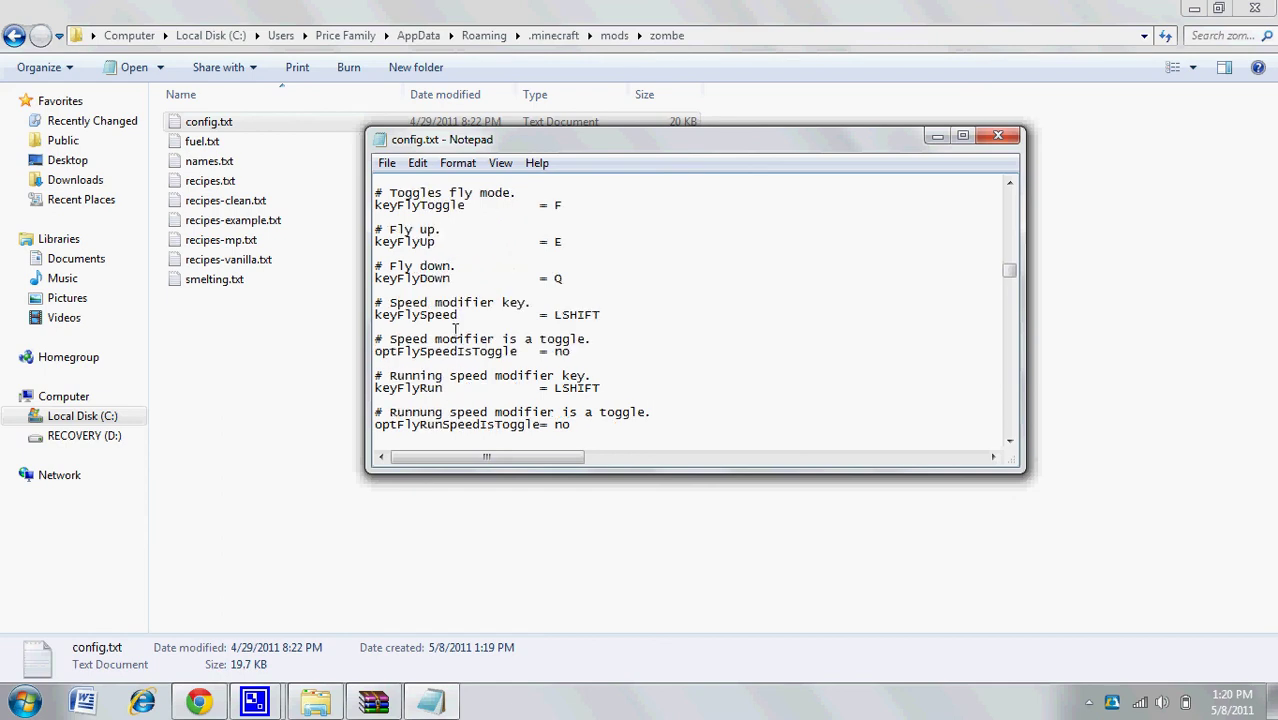
scroll(455, 327, down, 3)
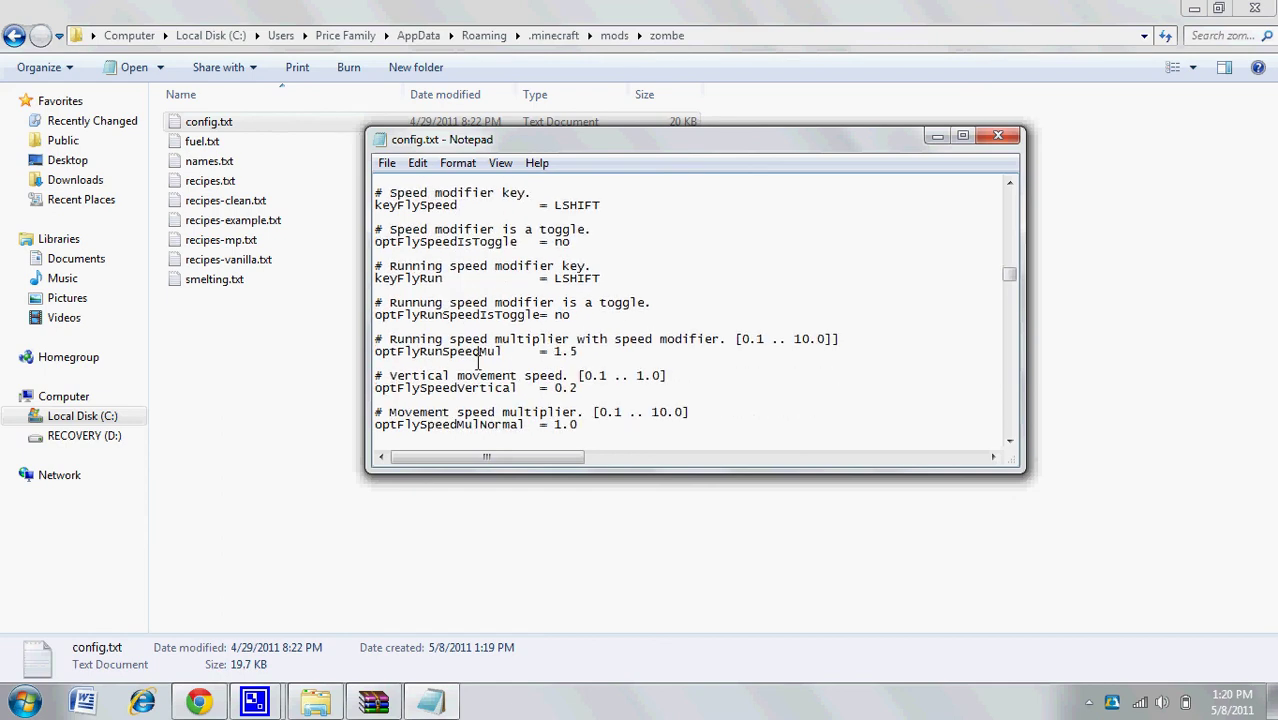
scroll(478, 362, down, 2)
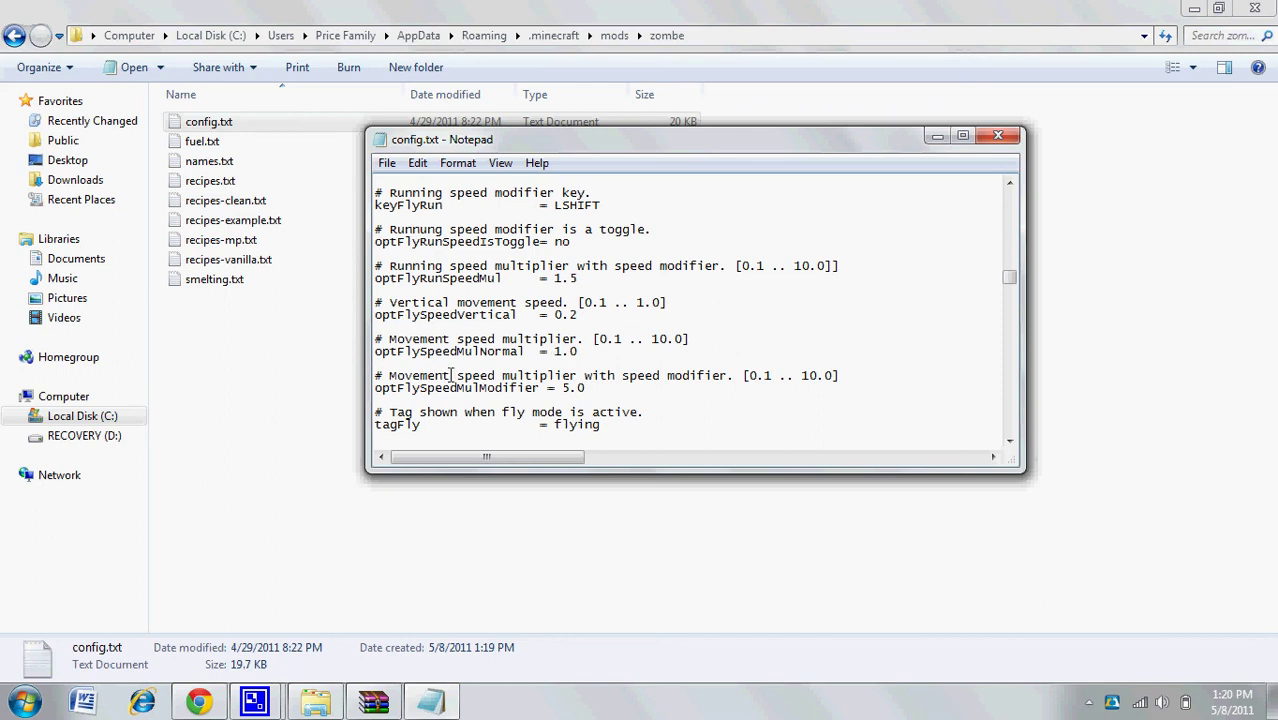
click(386, 163)
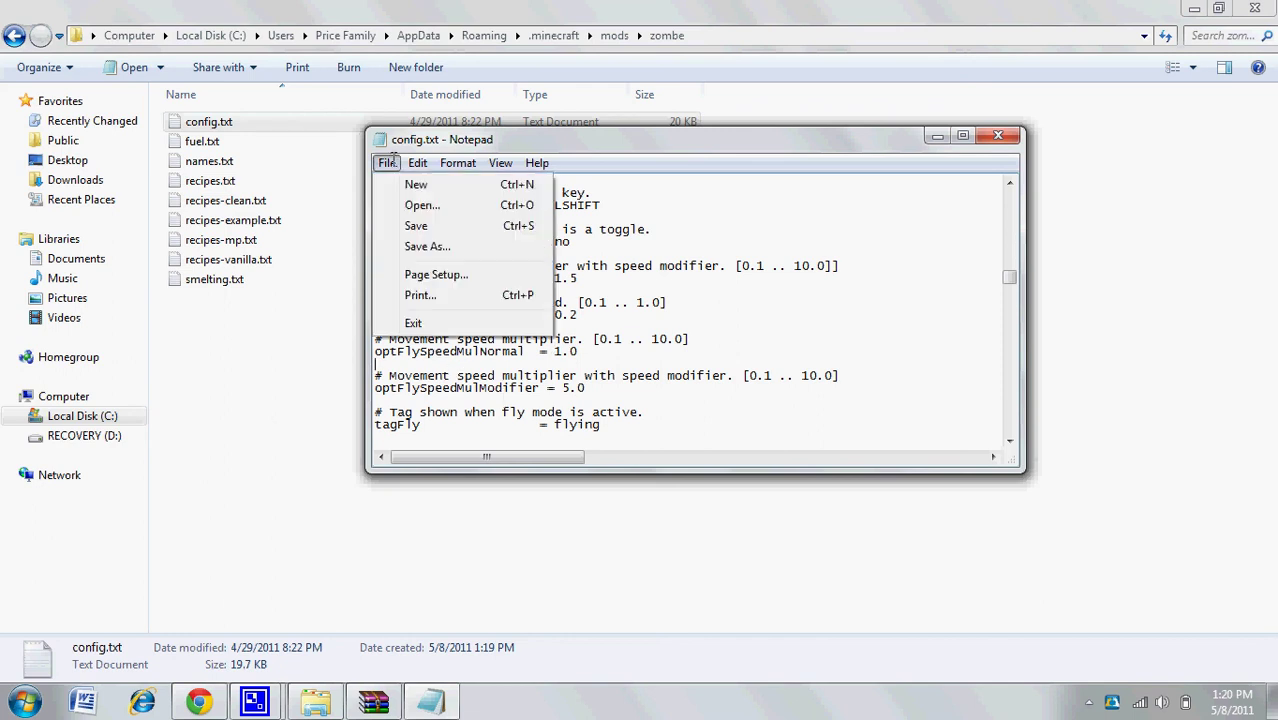
click(415, 225)
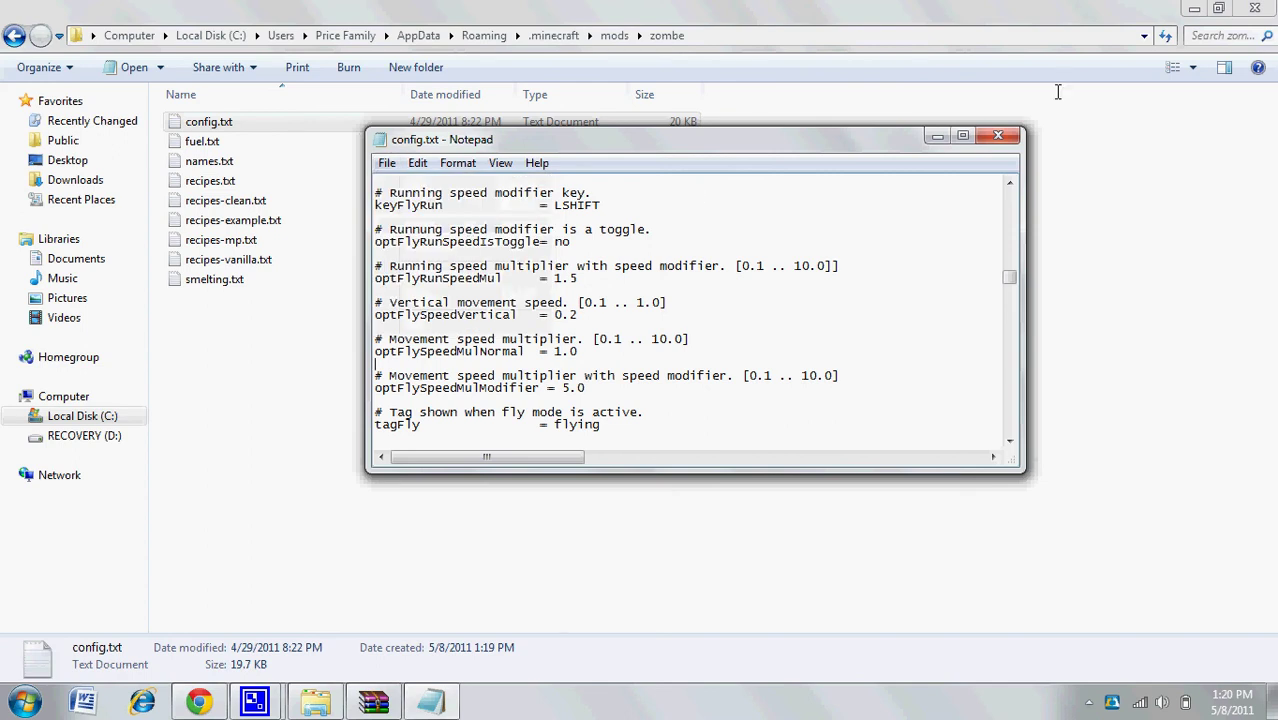
Step: Close config.txt, the zombe folder window and the modpack archive
click(997, 135)
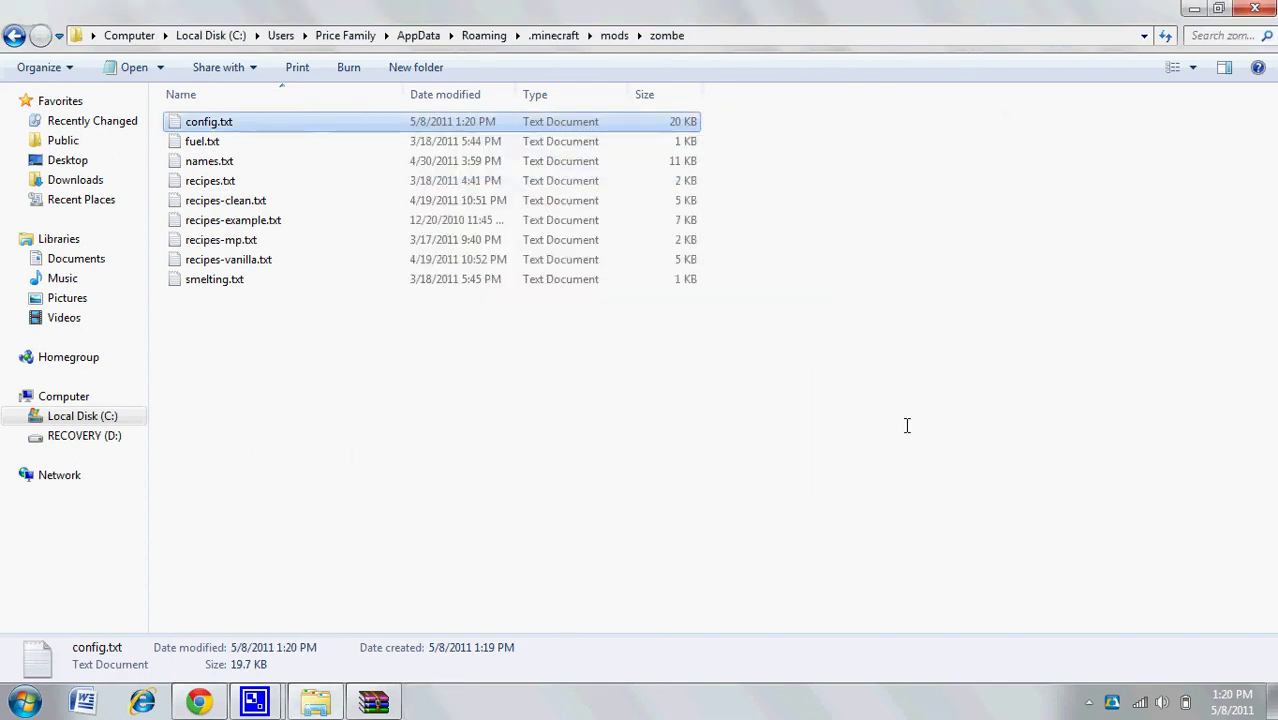
click(1254, 8)
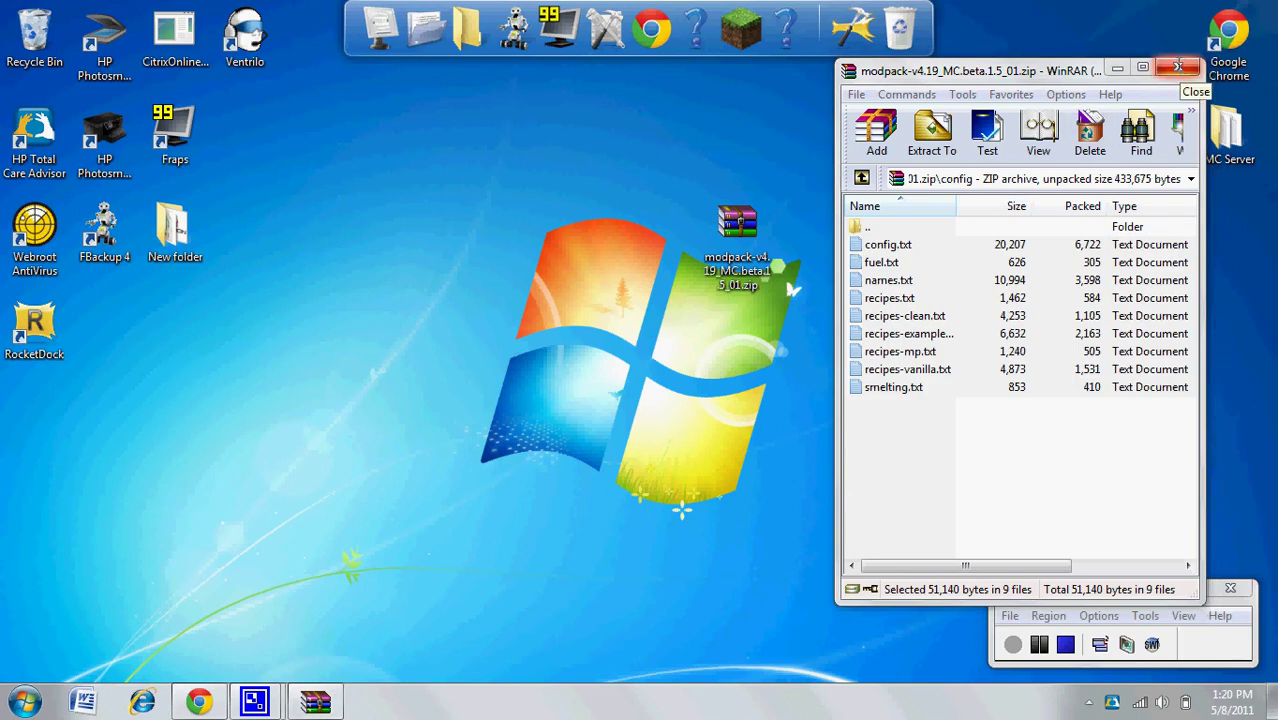
click(1180, 68)
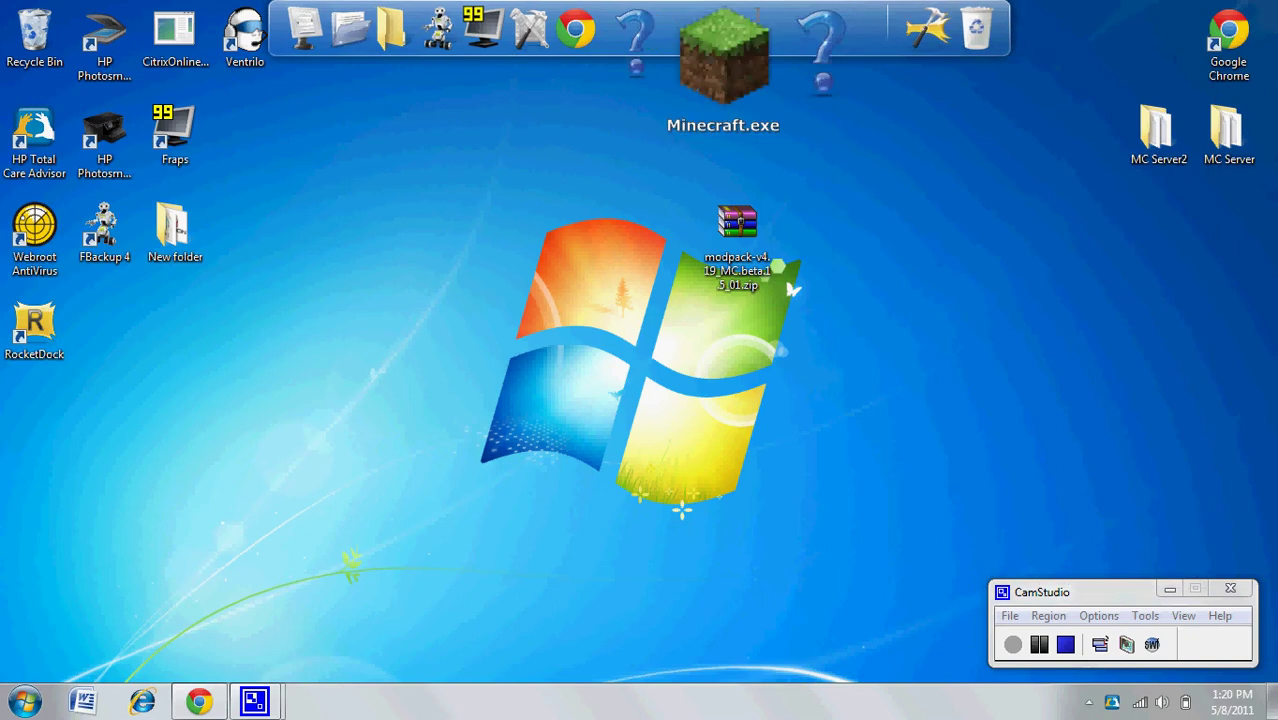
Step: Launch Minecraft with the remembered login and load the singleplayer world Beta Testing World
click(723, 50)
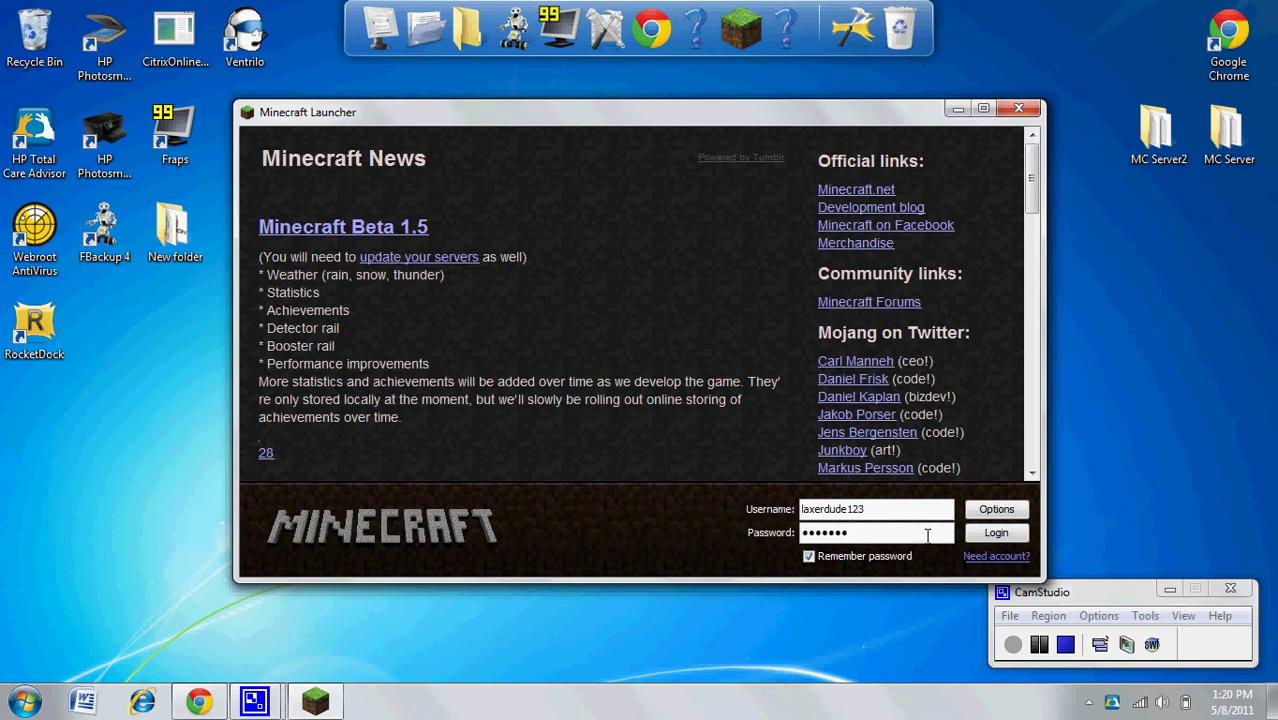
click(994, 534)
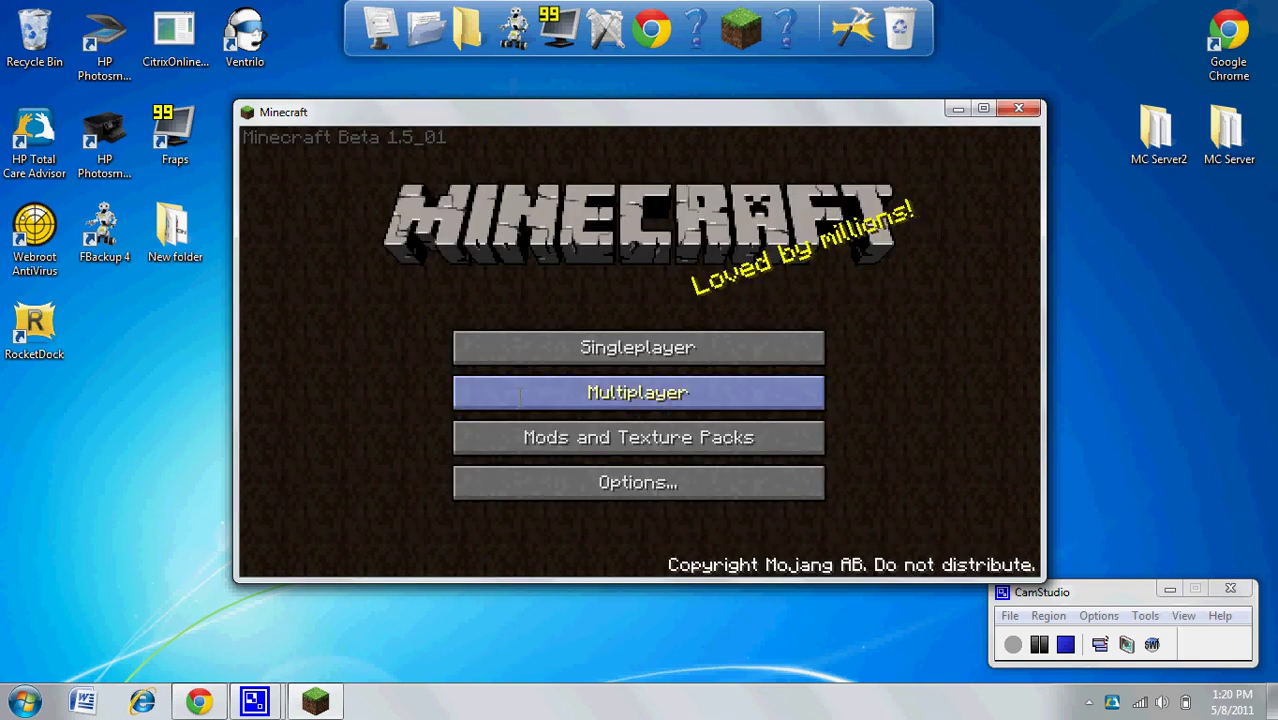
click(519, 396)
click(512, 500)
click(508, 342)
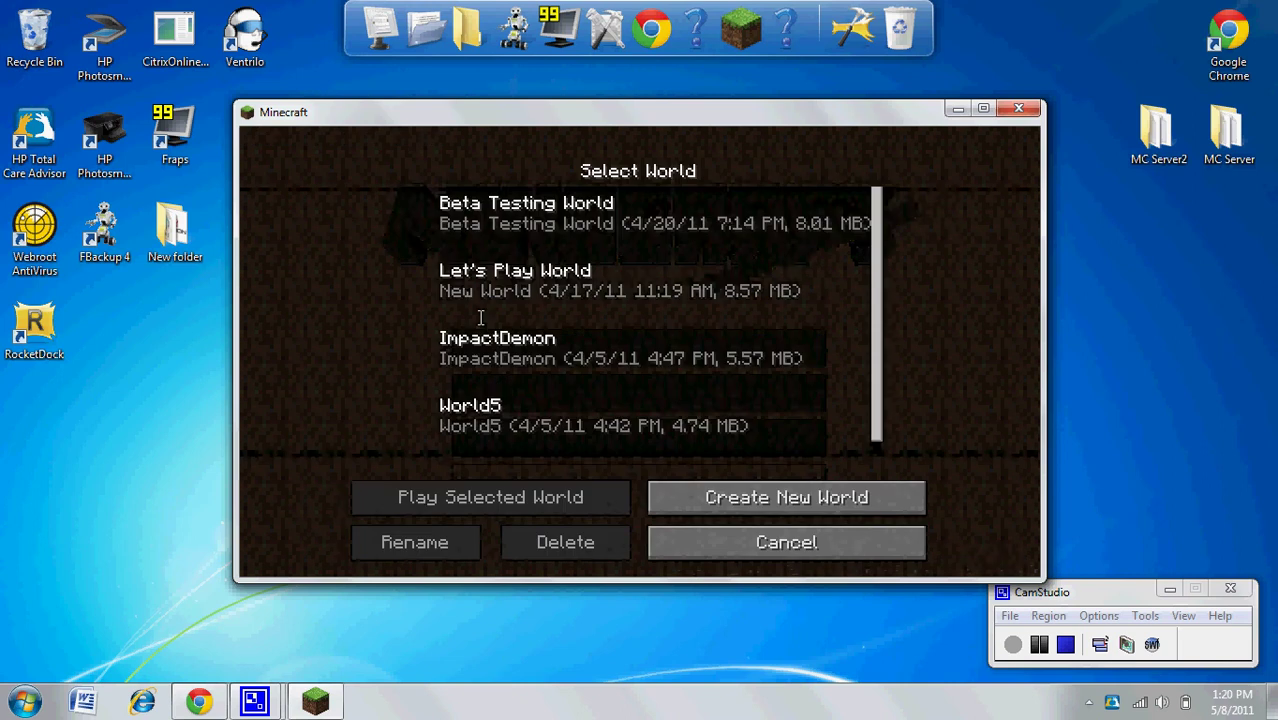
double_click(563, 202)
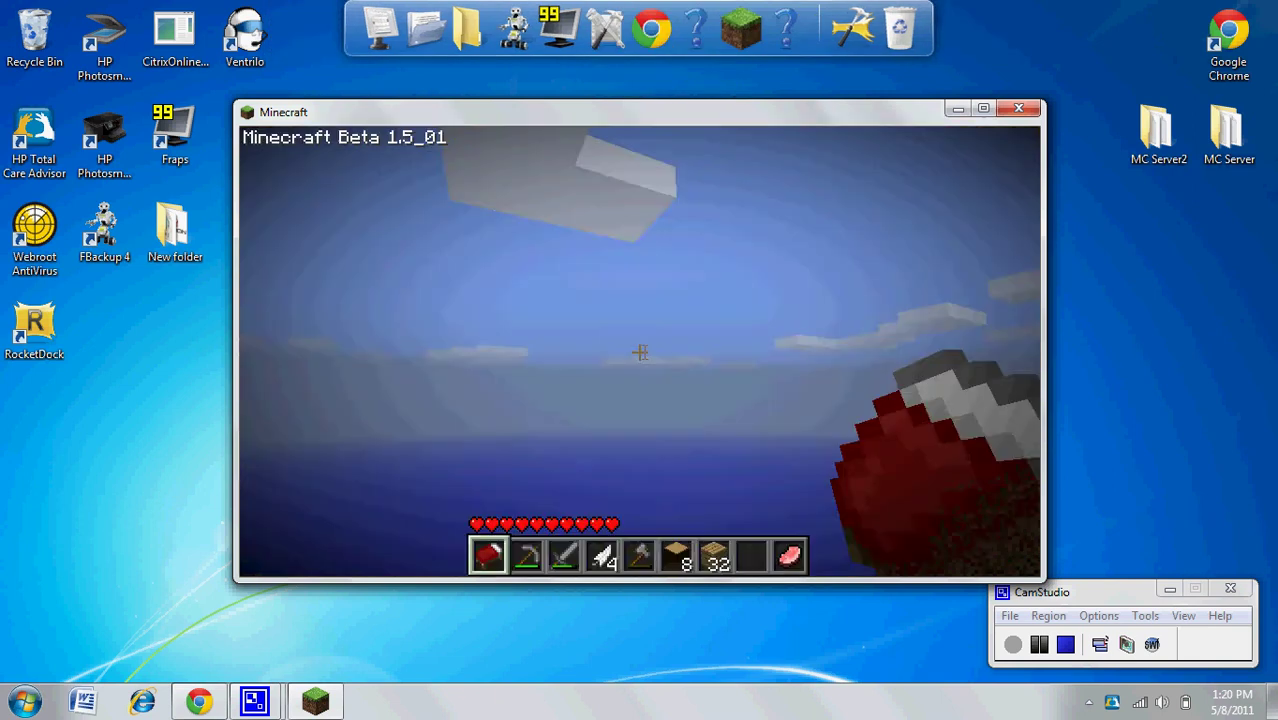
mouse_move(640, 352)
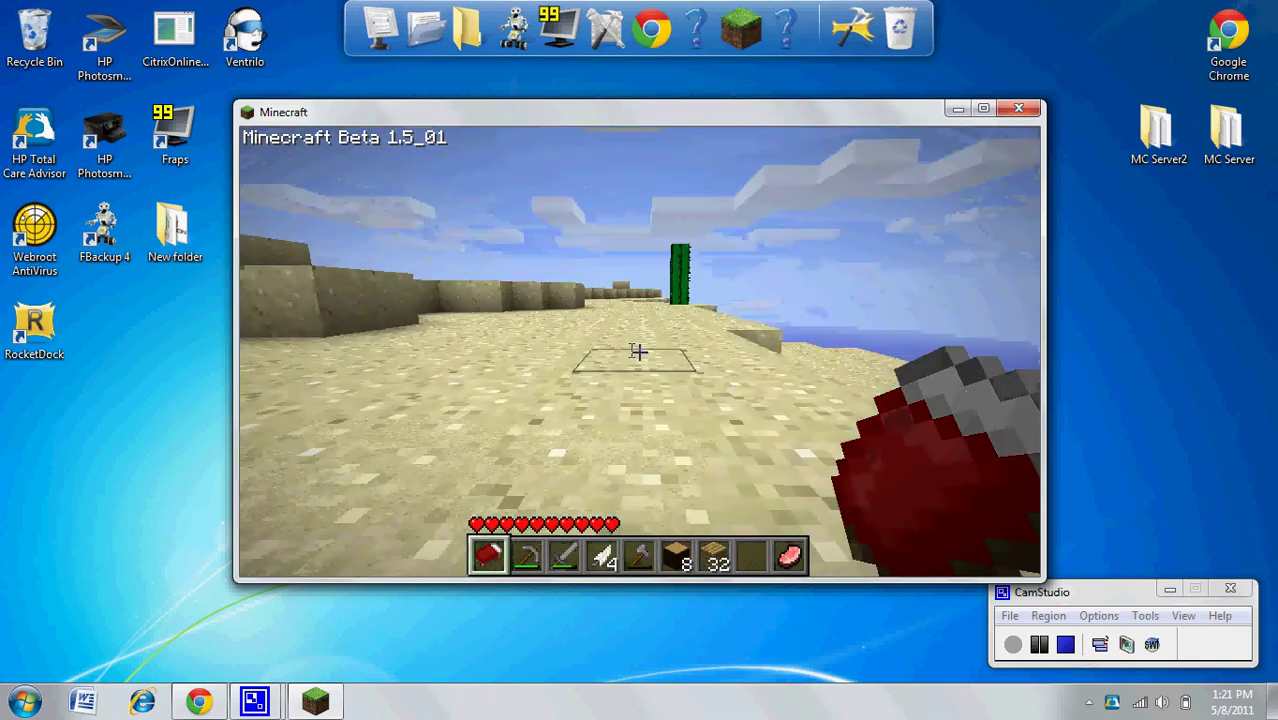
Step: Rebind the Sneak control to RSHIFT in the game's options and return to the game
key(Escape)
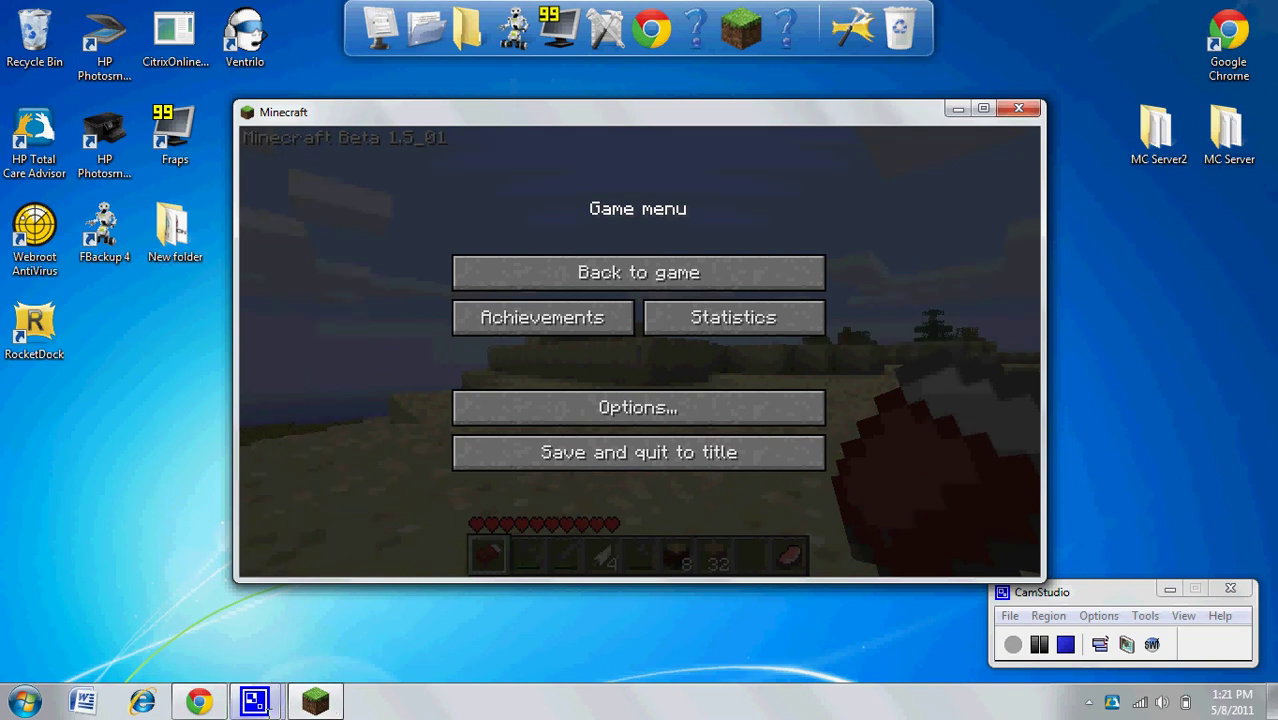
click(560, 412)
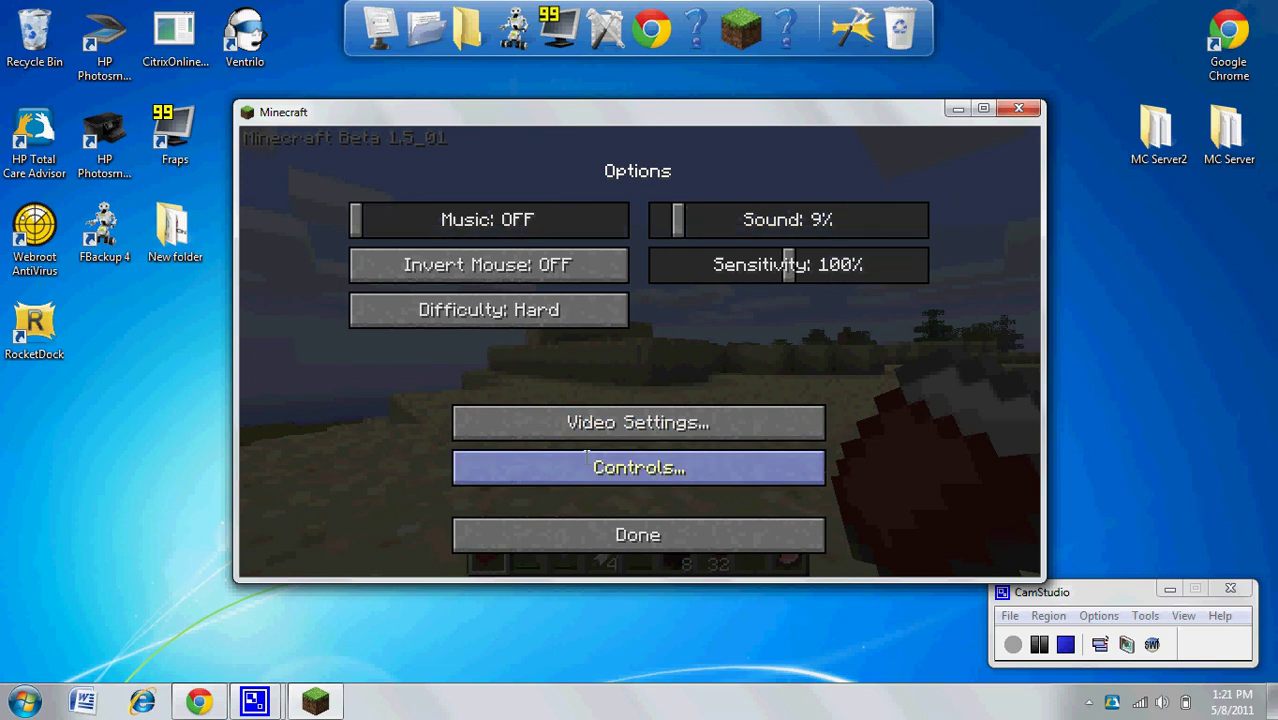
click(582, 460)
click(712, 310)
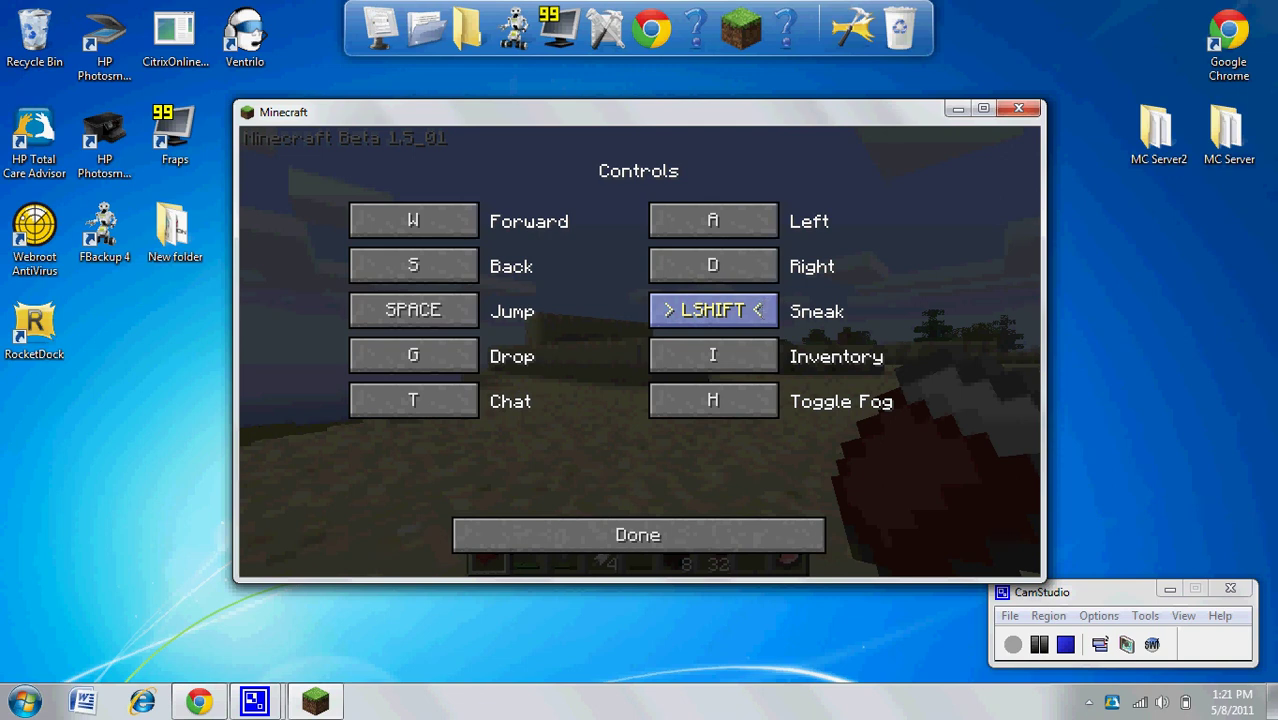
key(Shift_R)
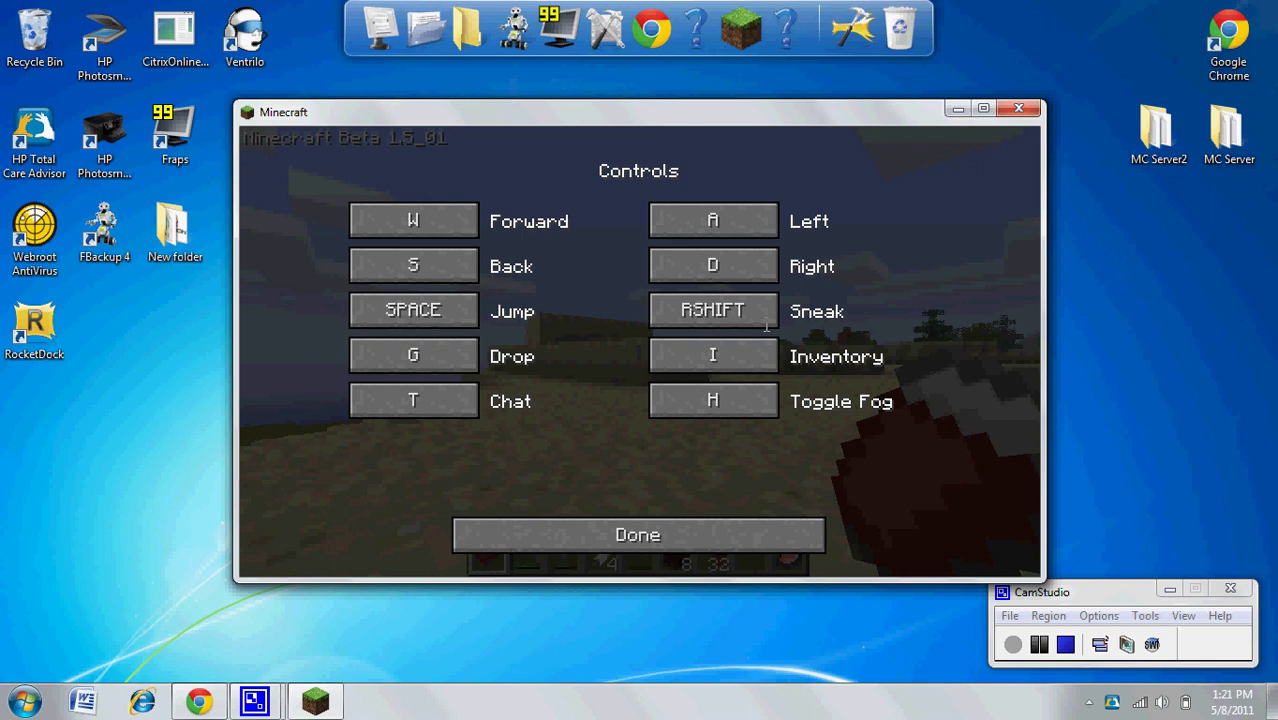
click(705, 535)
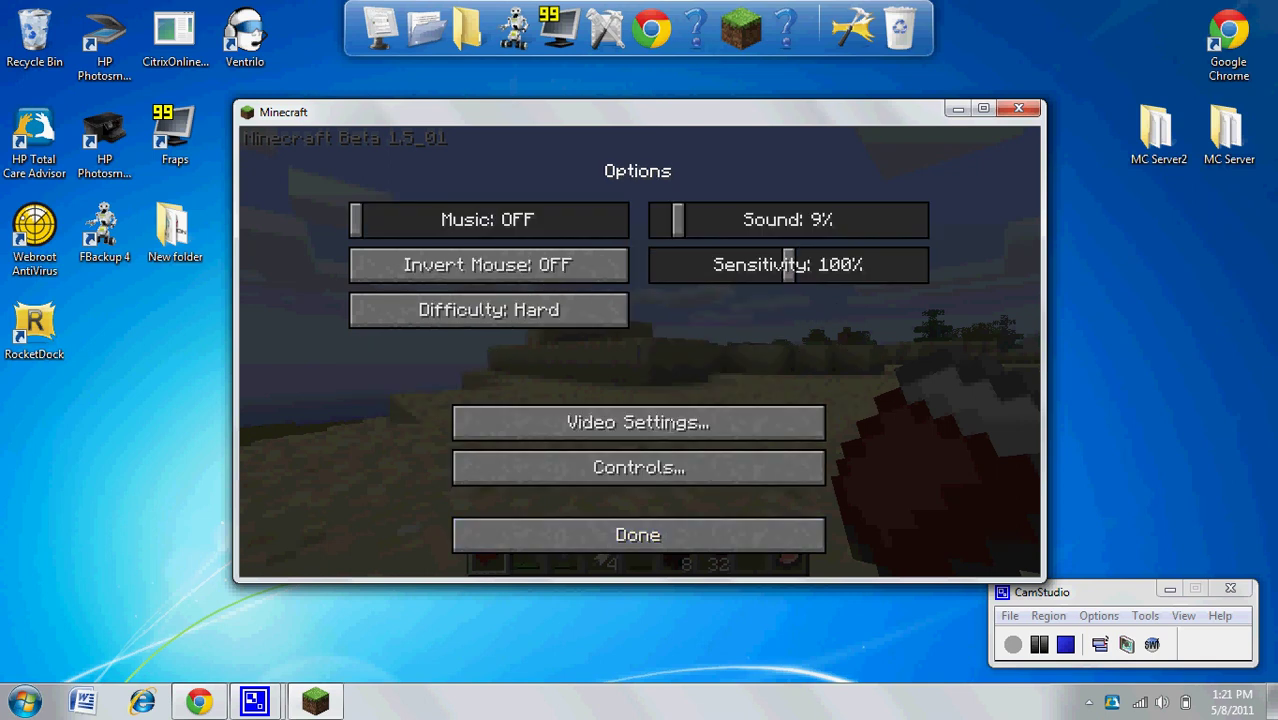
click(716, 522)
click(560, 273)
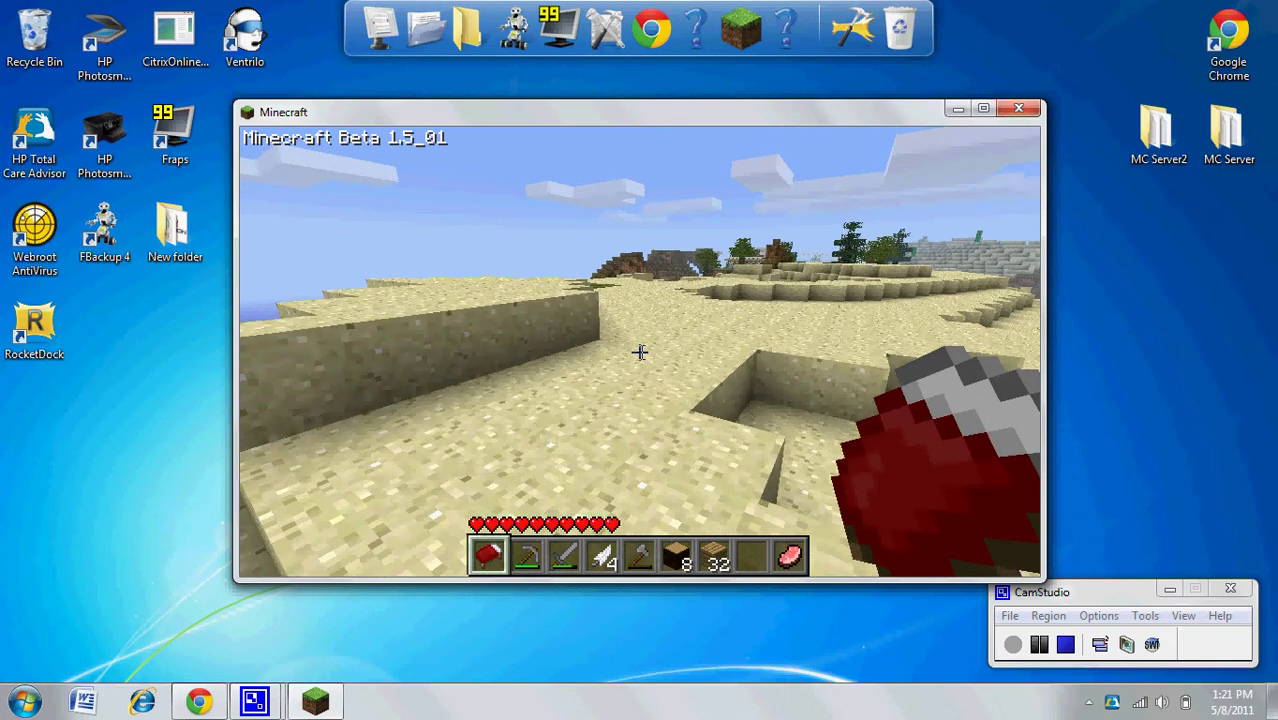
Step: Turn on fly mode, fly forward over the sand, and test rising and descending in the air
key(f)
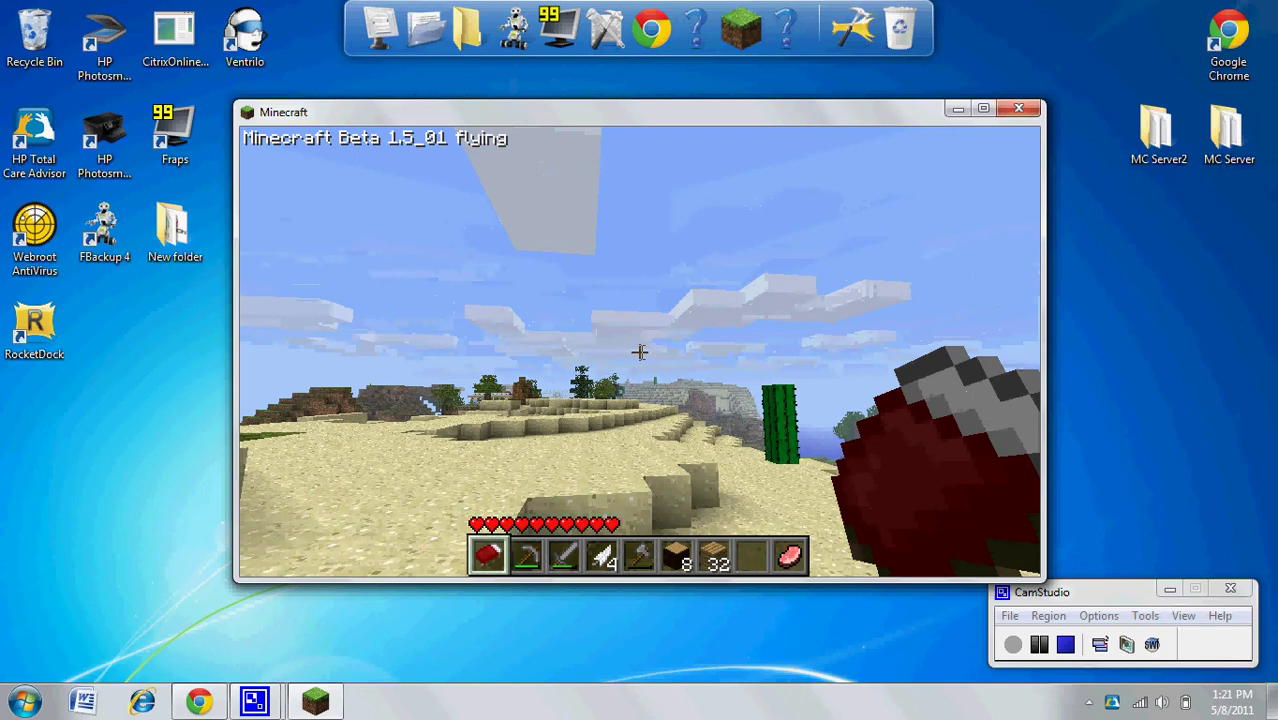
key(w)
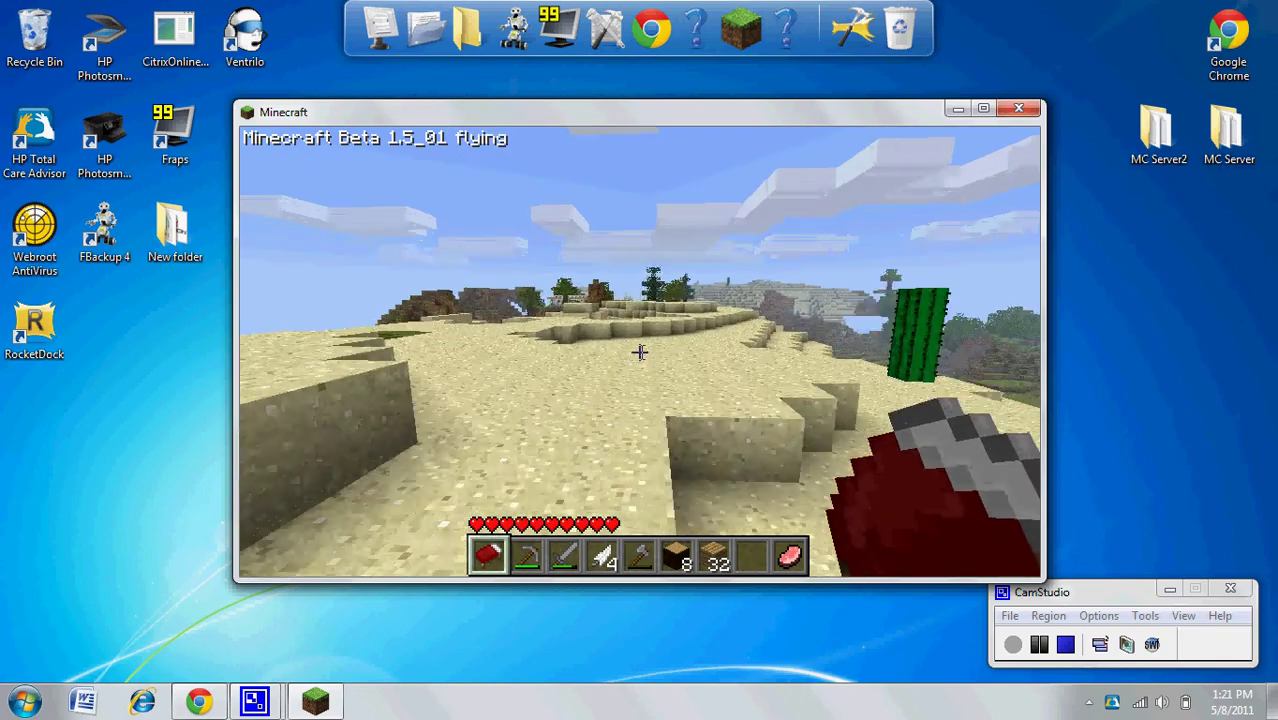
key(w)
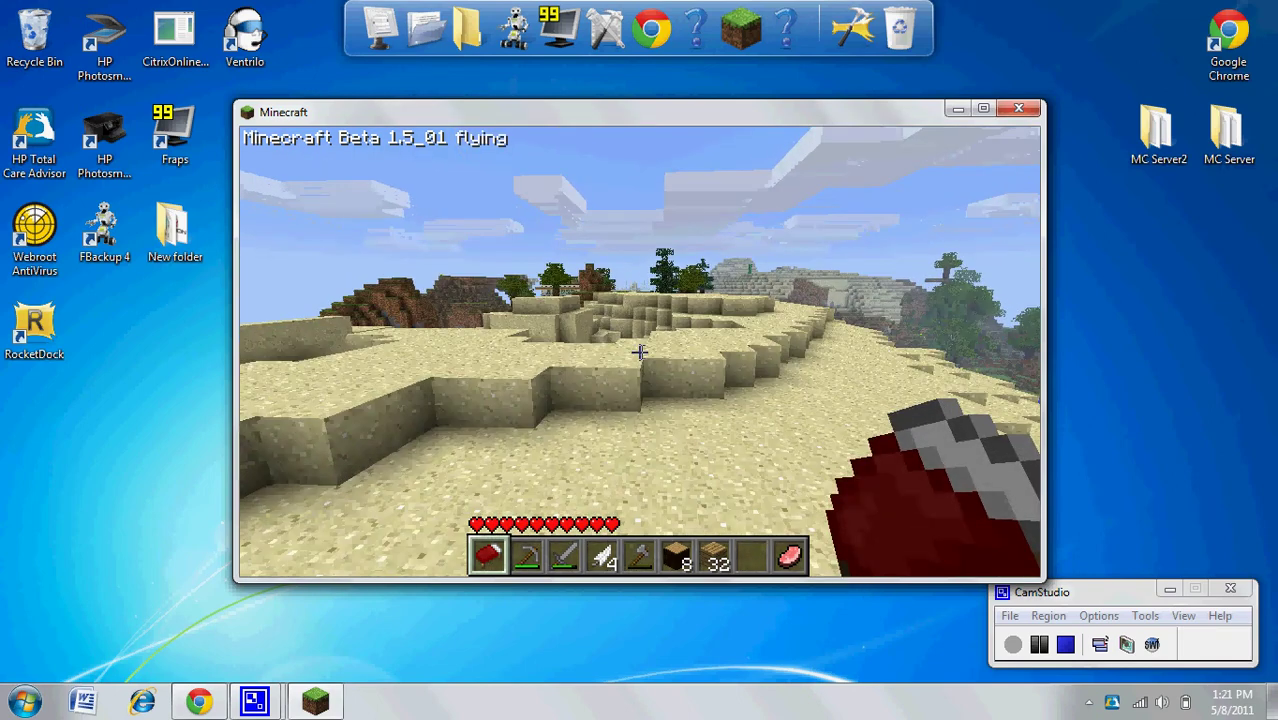
key(w)
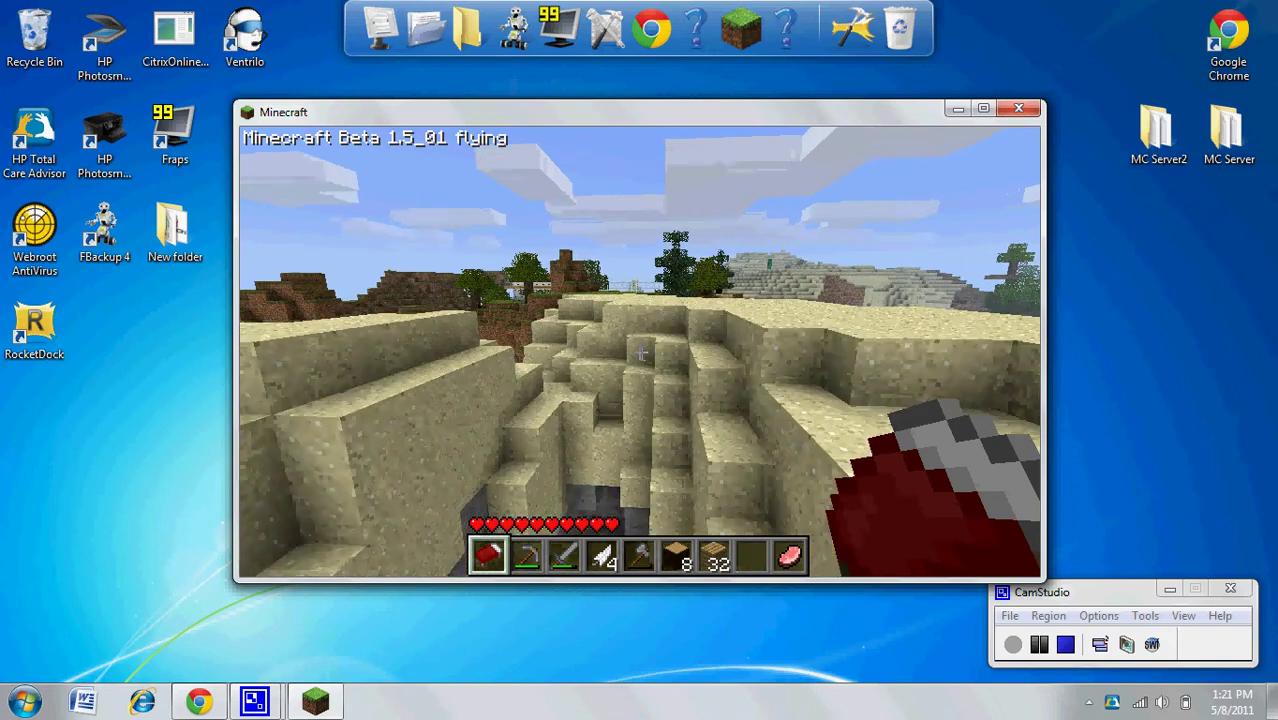
key(space)
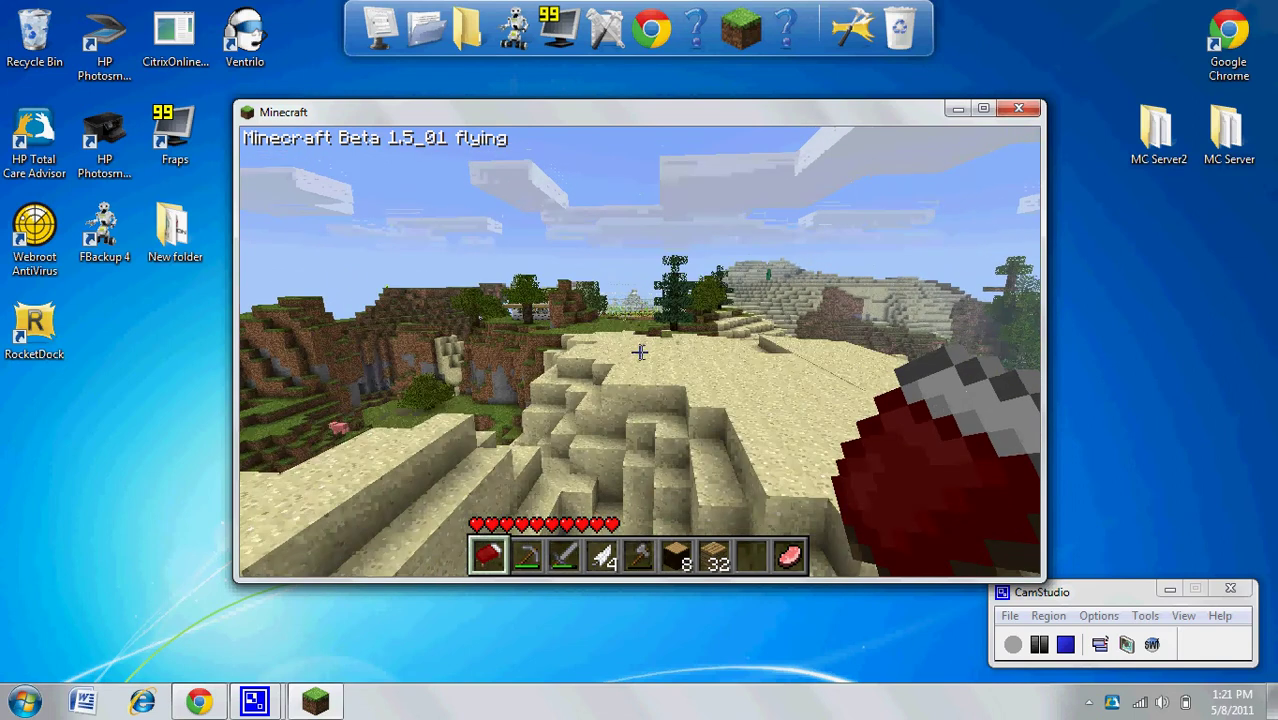
key(space)
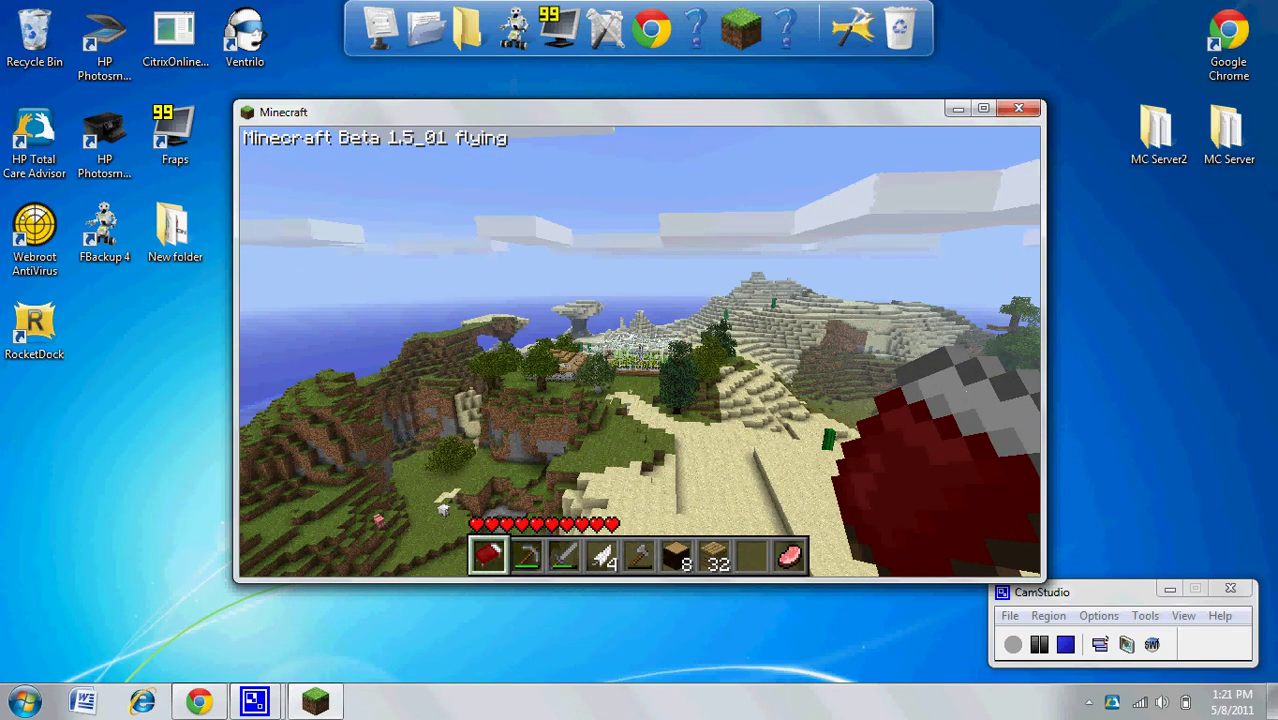
key(shift)
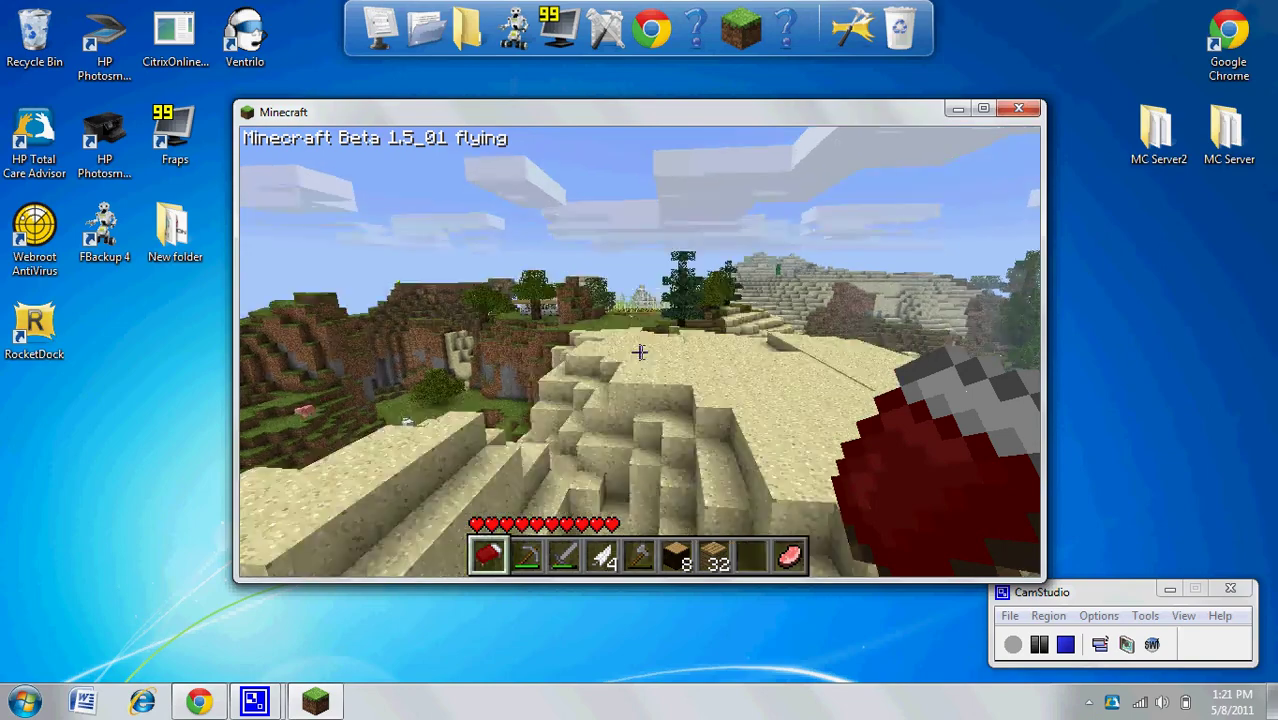
Step: Fly over the grass to the birch house's front door and turn fly mode off there
key(w)
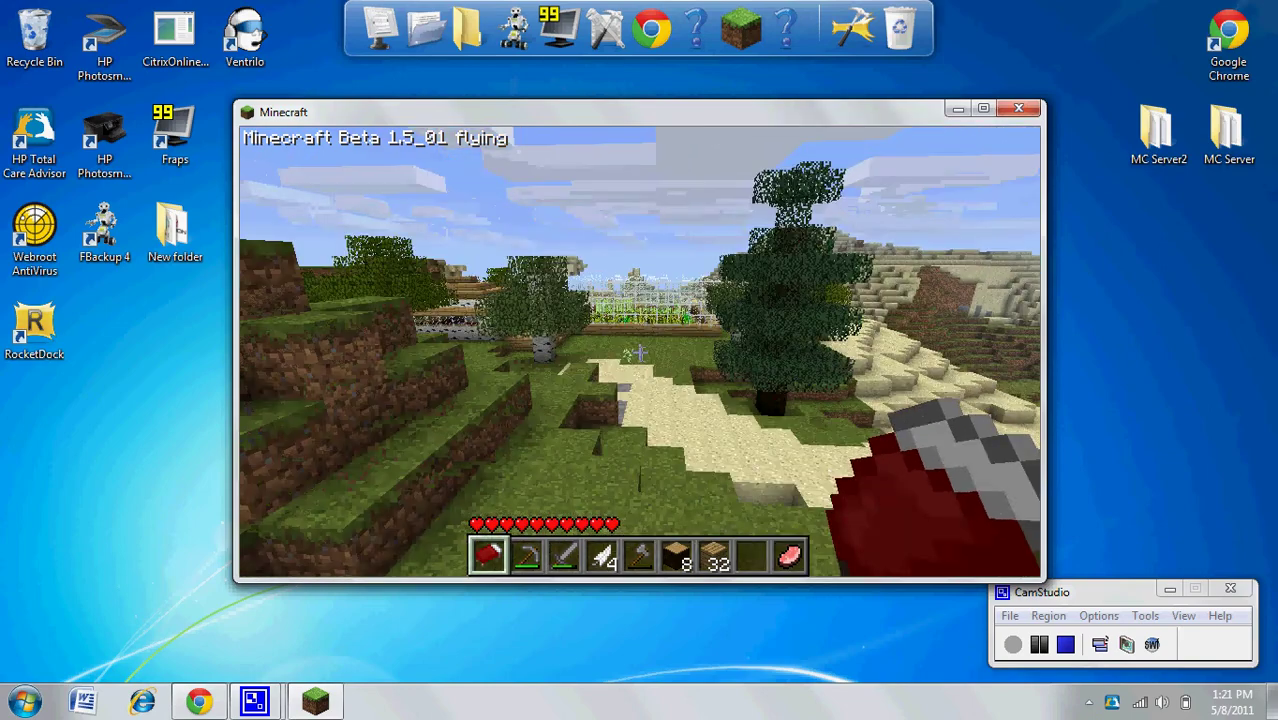
key(w)
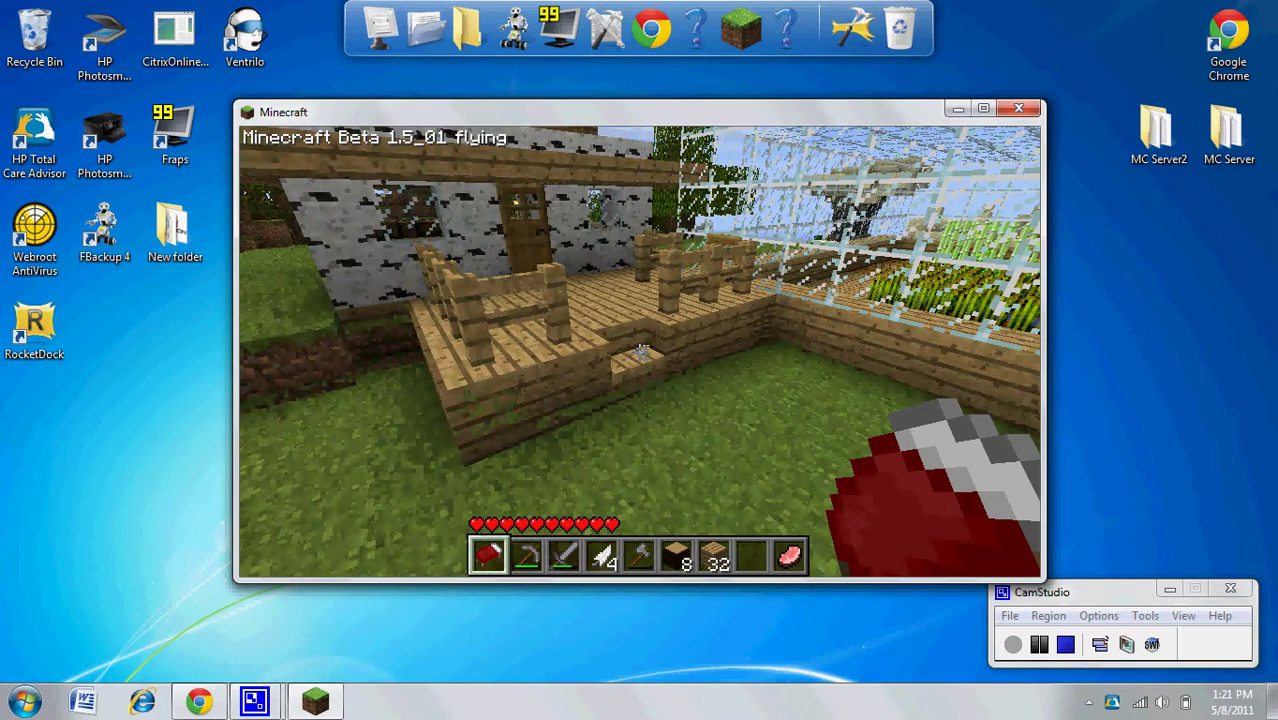
key(w)
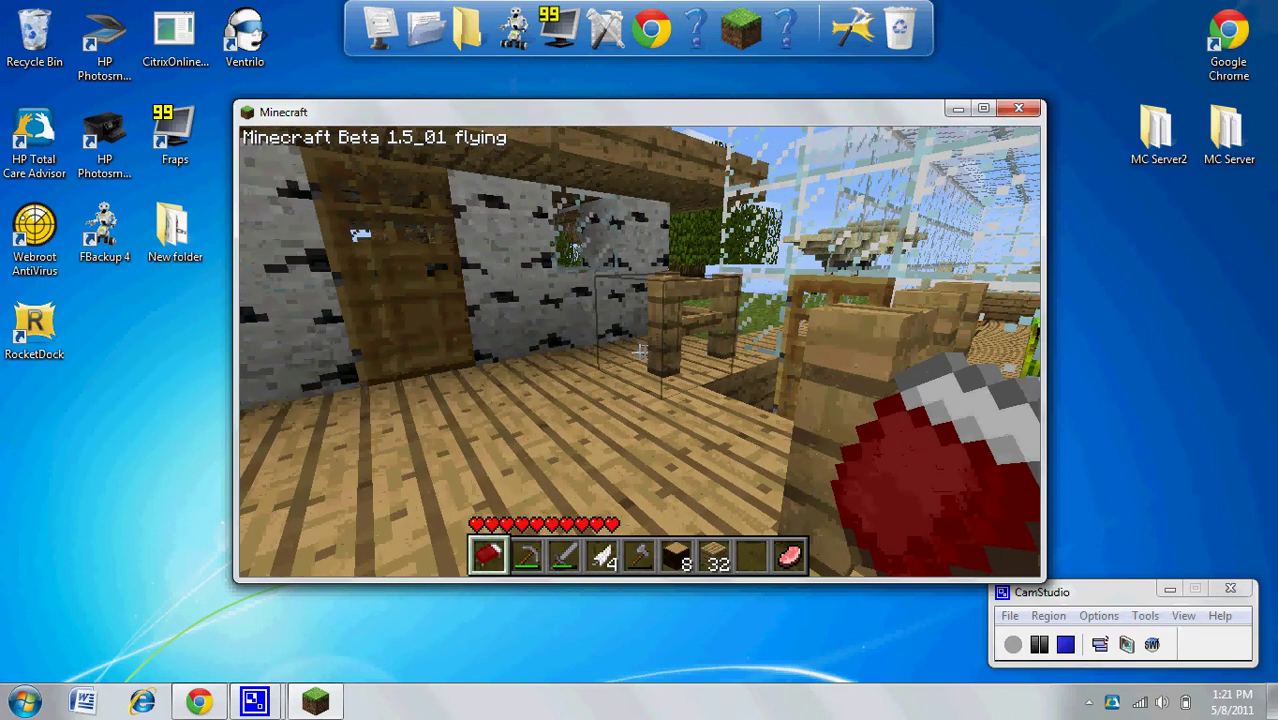
key(w)
key(f)
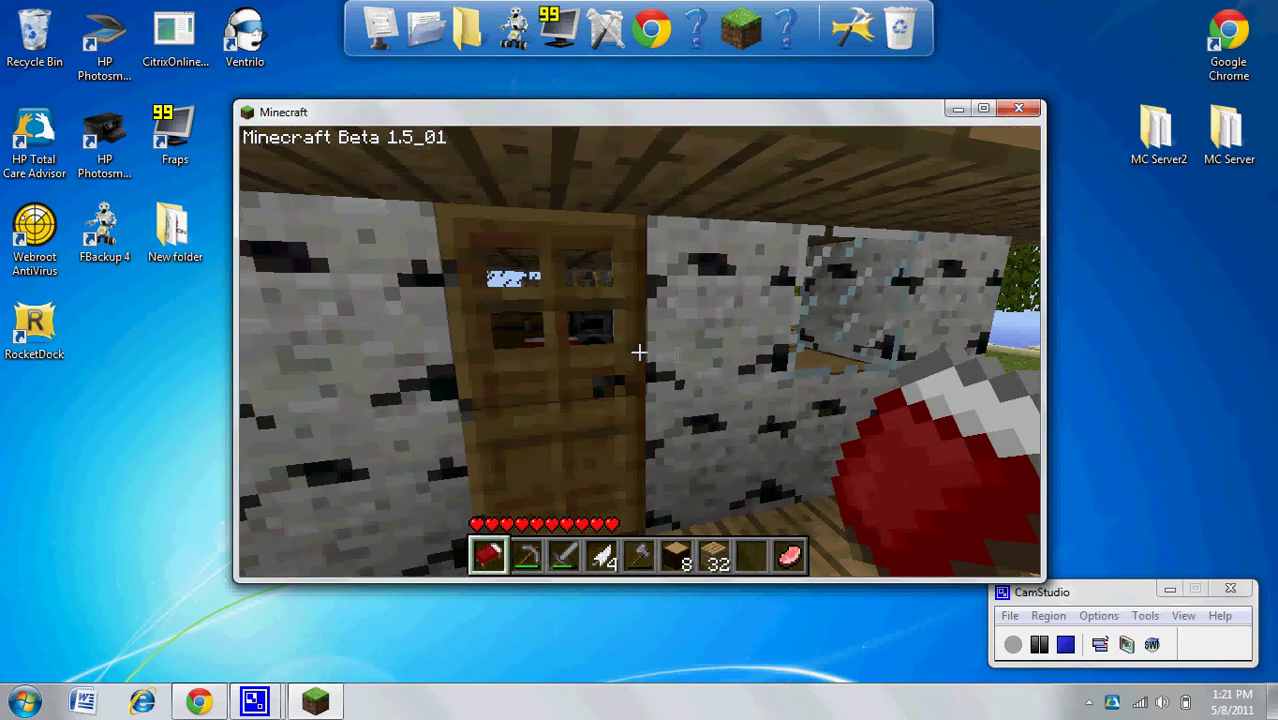
Step: Back away from the door, turn fly mode on again and rise above the glass greenhouse
key(s)
key(f)
key(space)
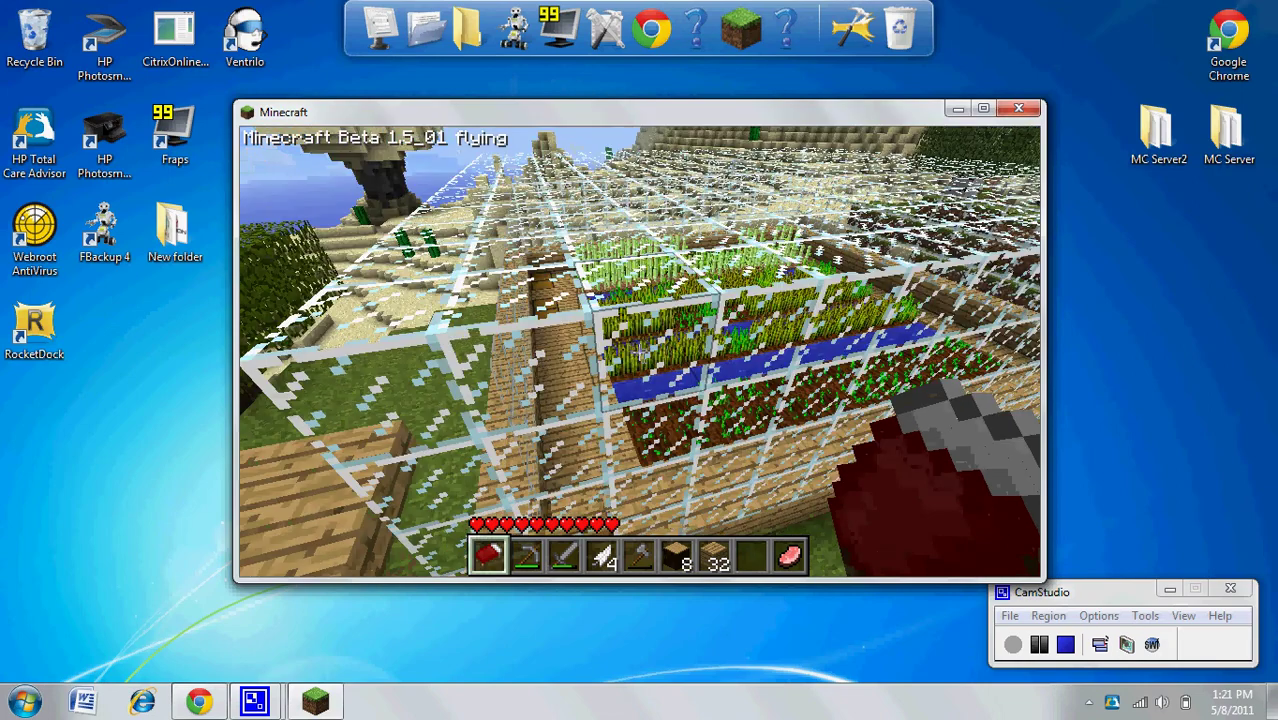